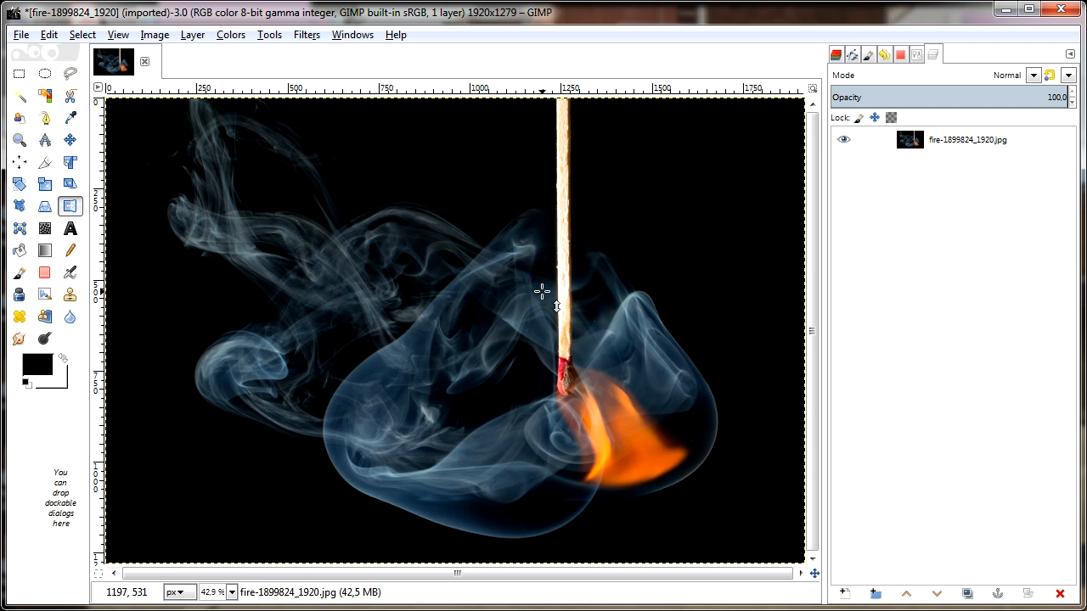
# Step: Set up the Rectangle Select tool with a fixed 1:1 aspect ratio
pyautogui.click(20, 76)
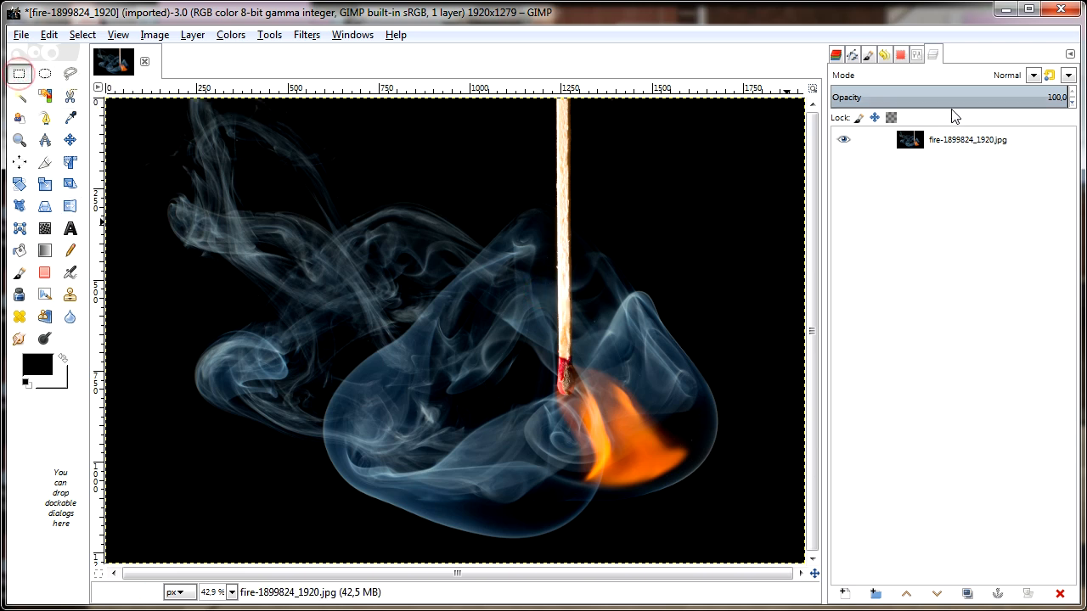
pyautogui.click(916, 61)
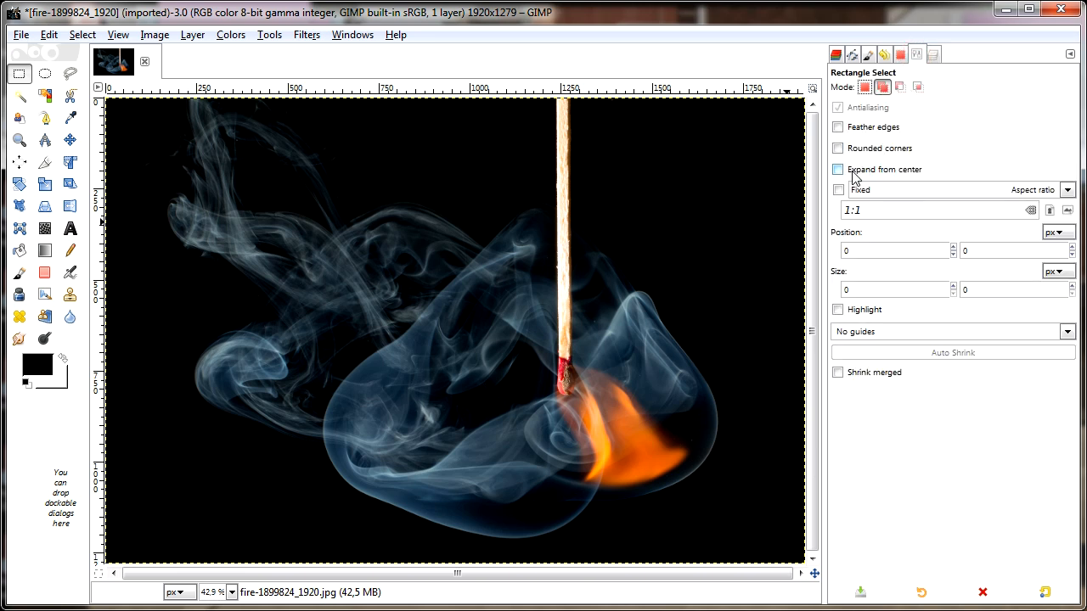
pyautogui.click(838, 190)
pyautogui.click(933, 56)
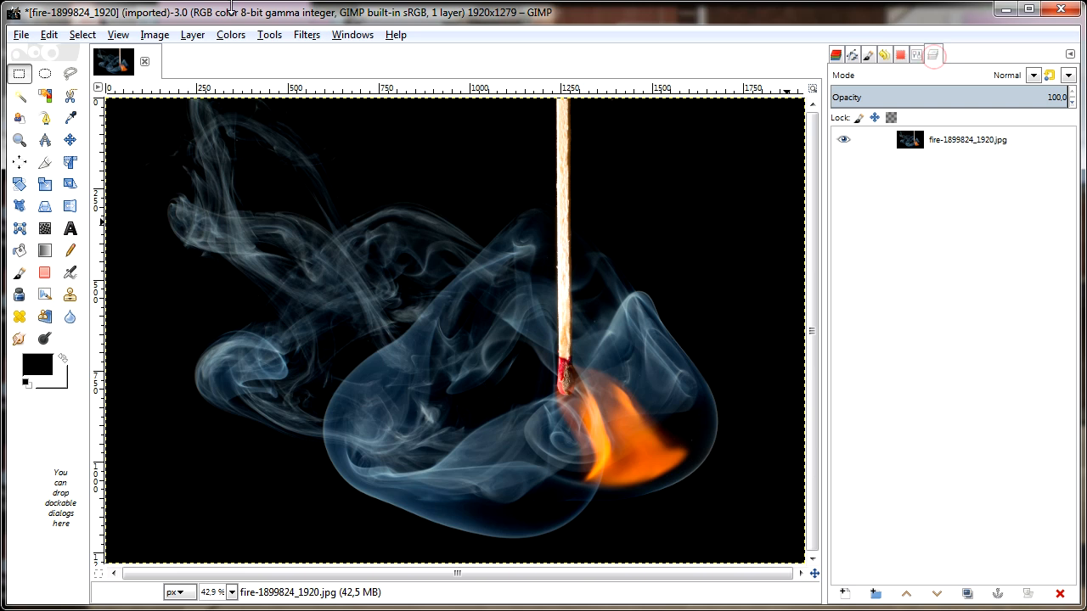
# Step: Show the image grid and configure its spacing as 100 pixels horizontally and vertically
pyautogui.click(118, 35)
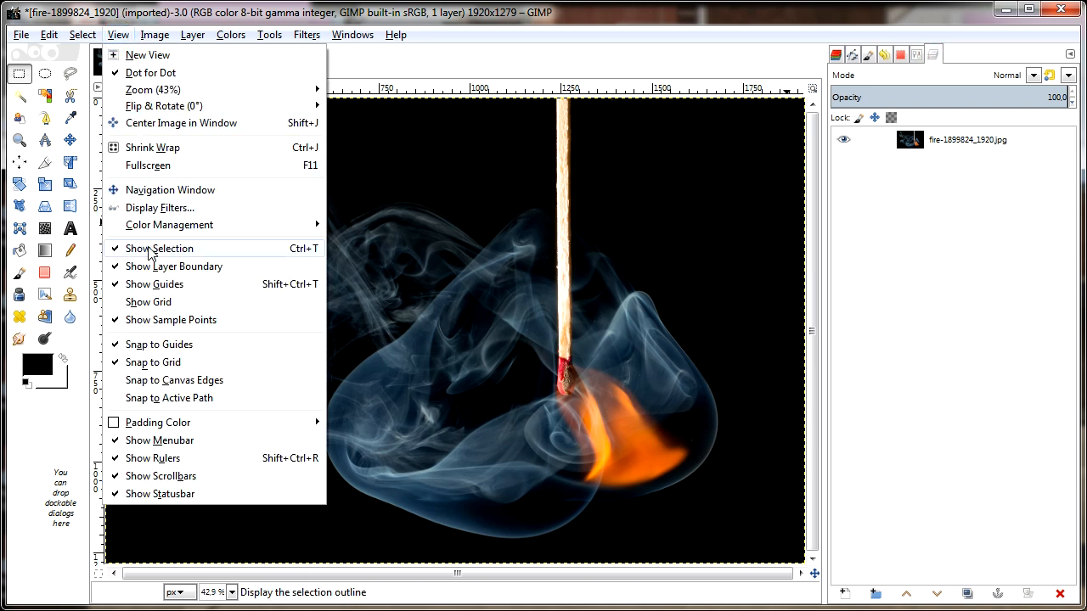
pyautogui.click(237, 304)
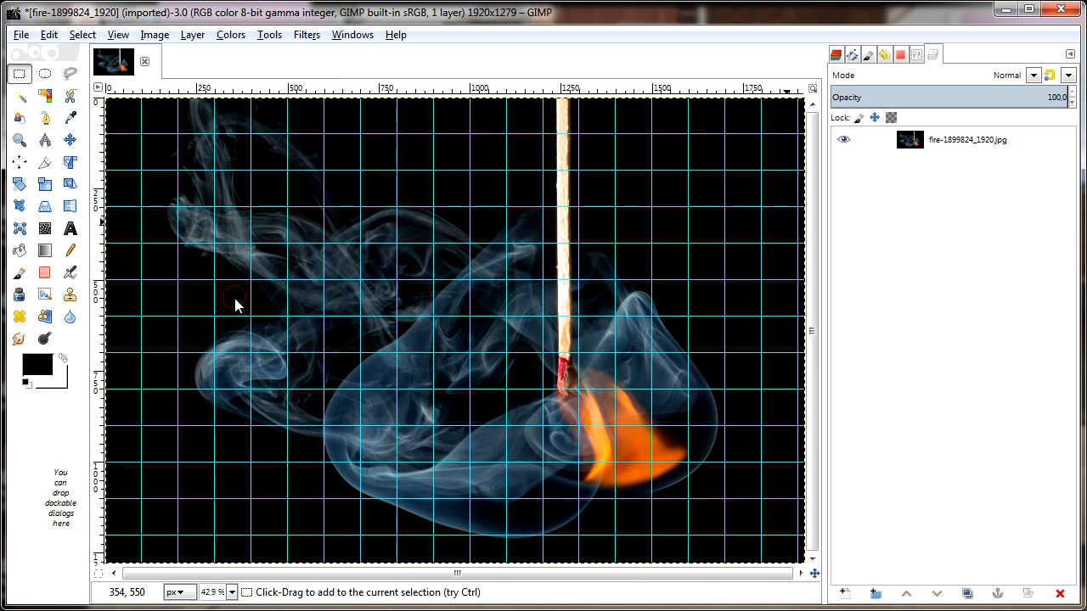
pyautogui.click(155, 36)
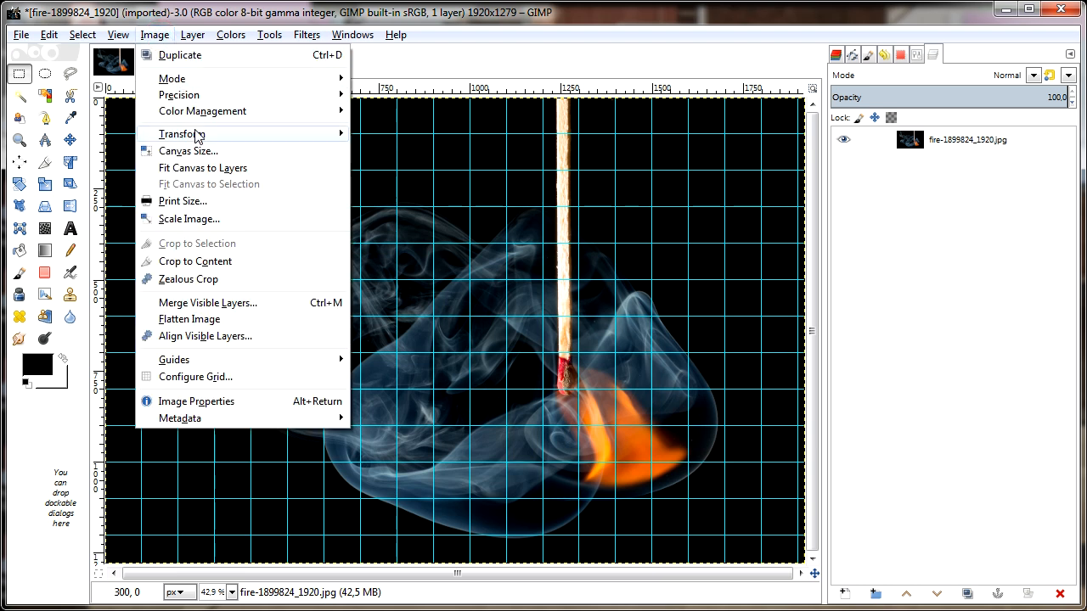
pyautogui.click(272, 382)
pyautogui.tripleClick(453, 331)
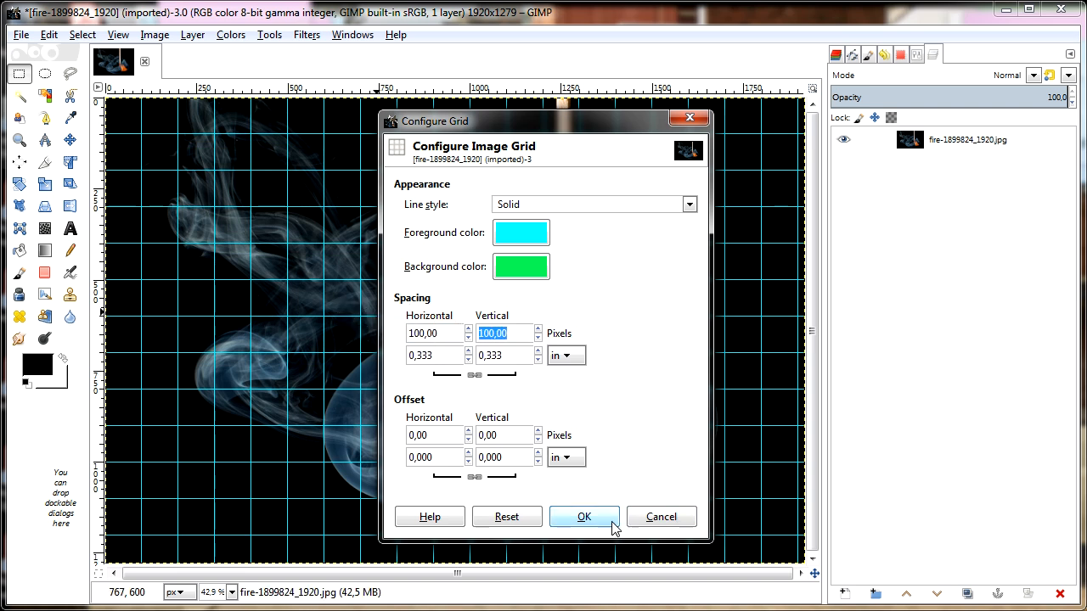
pyautogui.click(586, 516)
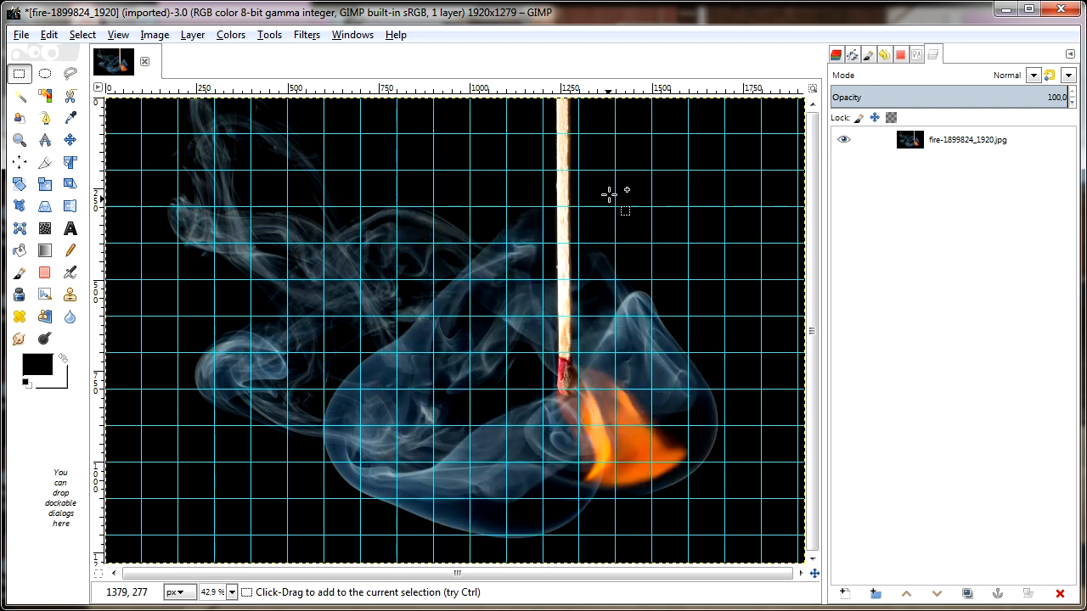
# Step: Erase everything outside a 900 × 900 px square placed at position 500, 200, and remove the selection
pyautogui.moveTo(615, 172); pyautogui.dragTo(502, 497)
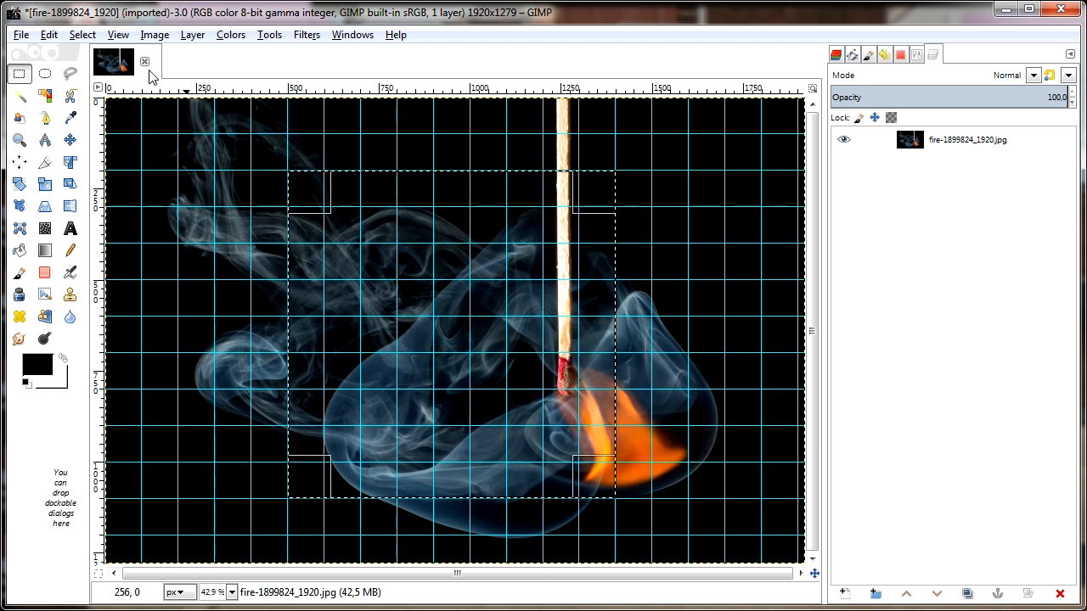
pyautogui.click(81, 36)
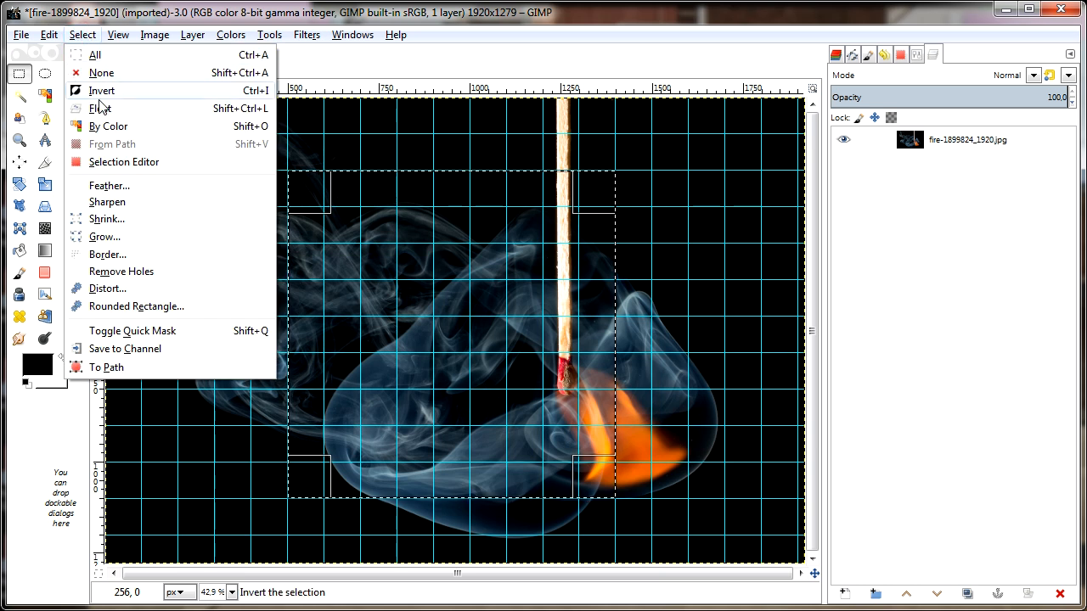
pyautogui.click(166, 91)
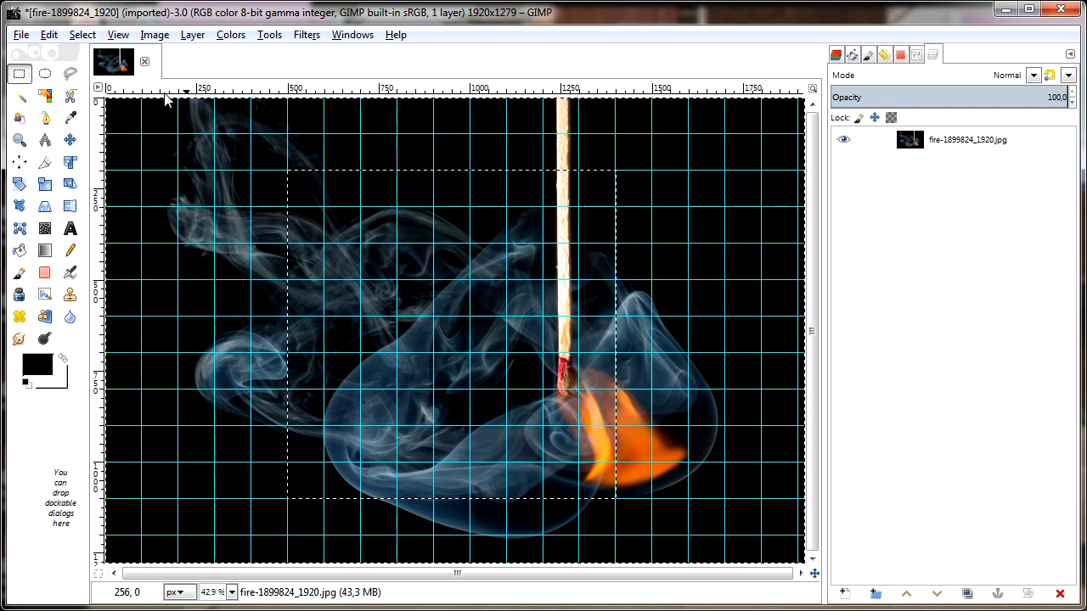
pyautogui.click(50, 36)
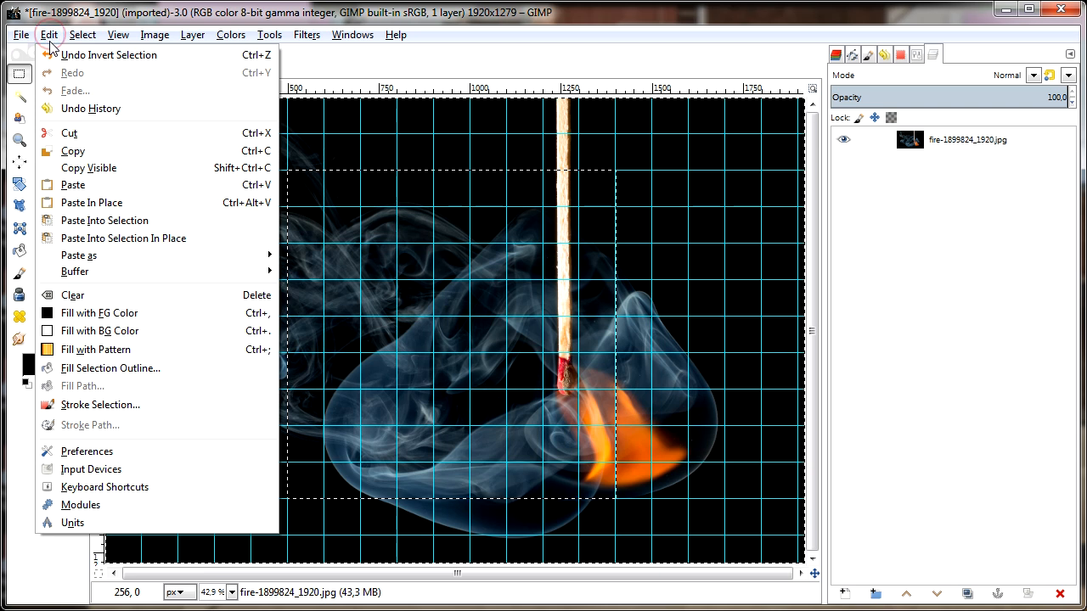
pyautogui.click(143, 301)
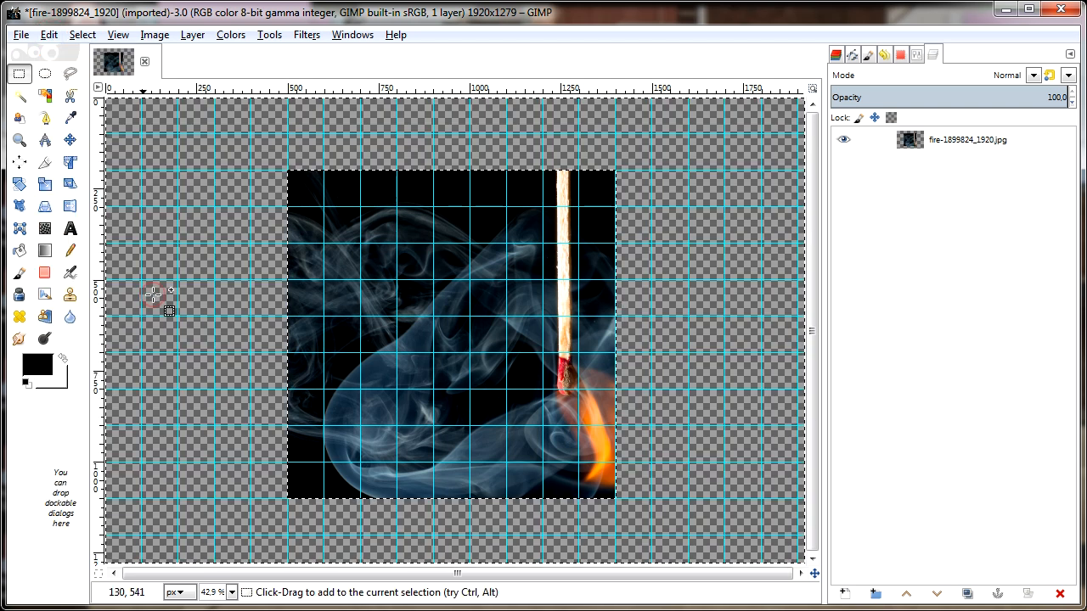
pyautogui.click(83, 36)
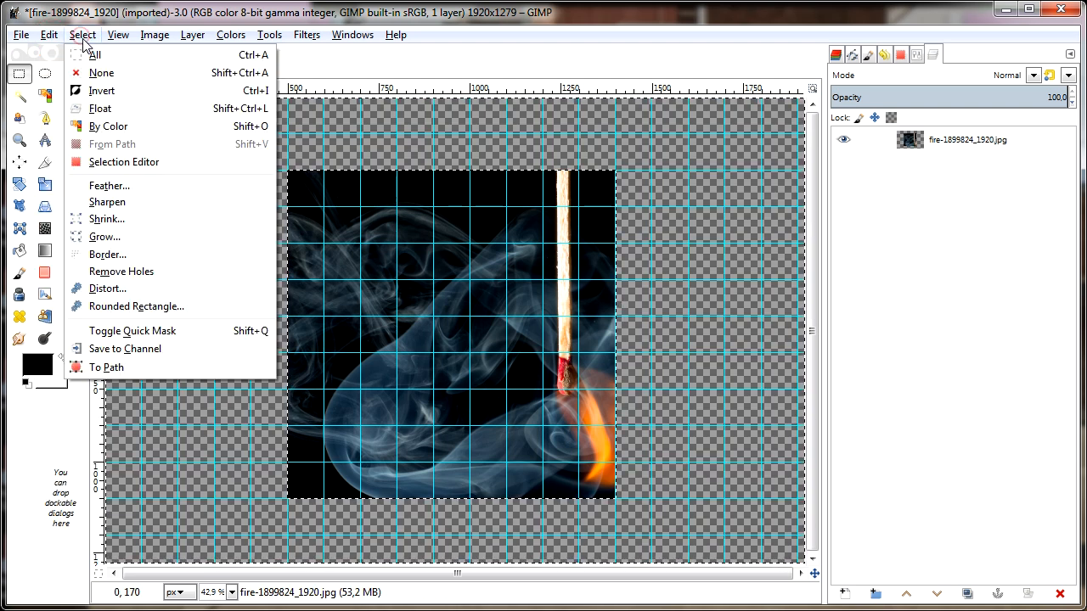
pyautogui.click(170, 75)
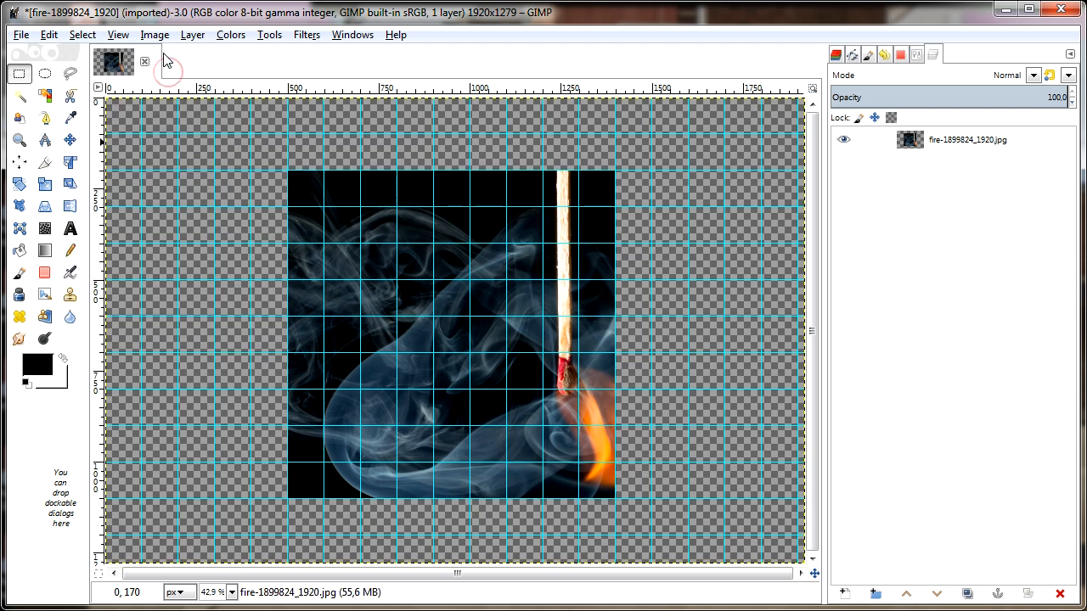
# Step: Rotate the layer by 30 degrees about its center and move it slightly so its lower and outer corners meet the grid lines
pyautogui.click(45, 184)
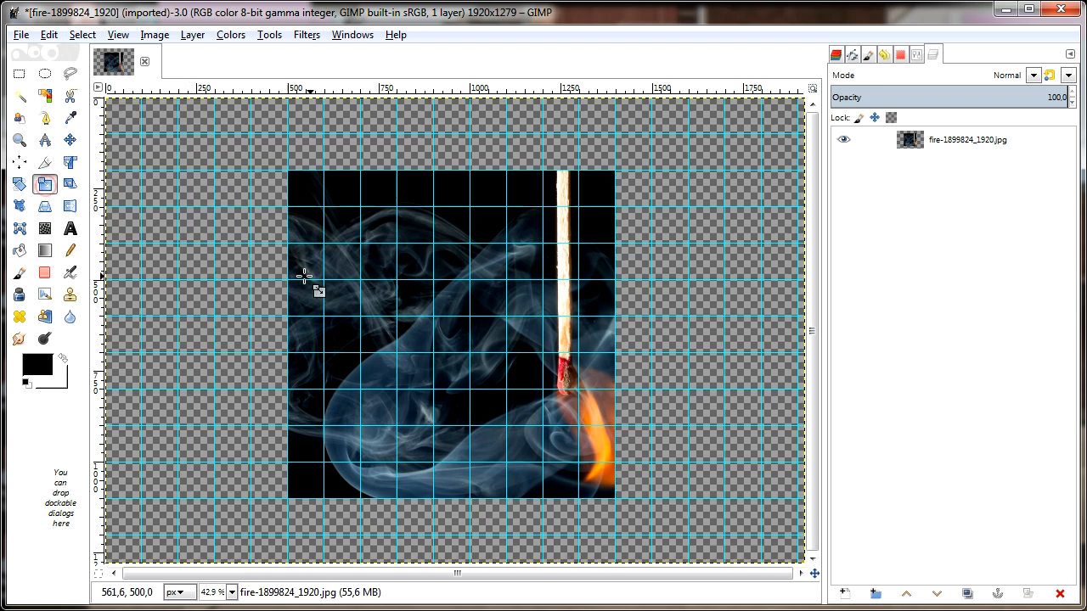
pyautogui.click(19, 183)
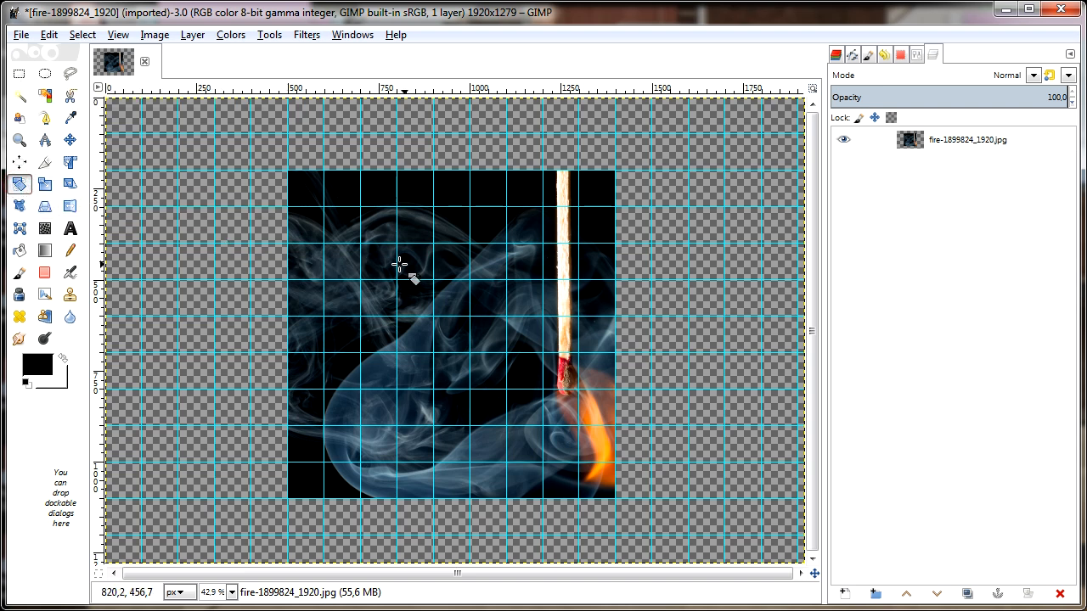
pyautogui.click(448, 264)
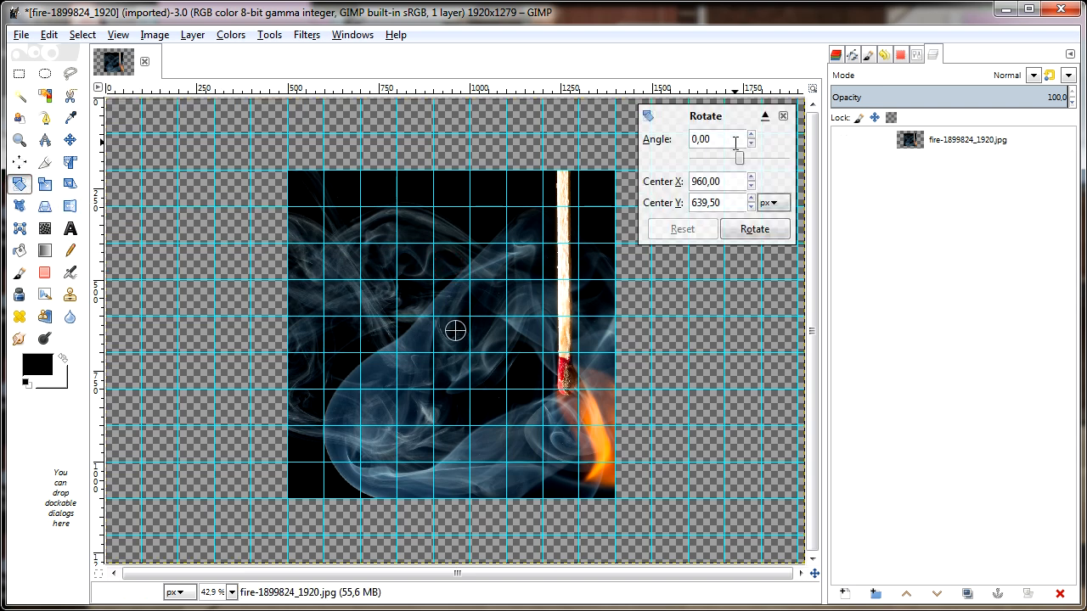
pyautogui.write('30')
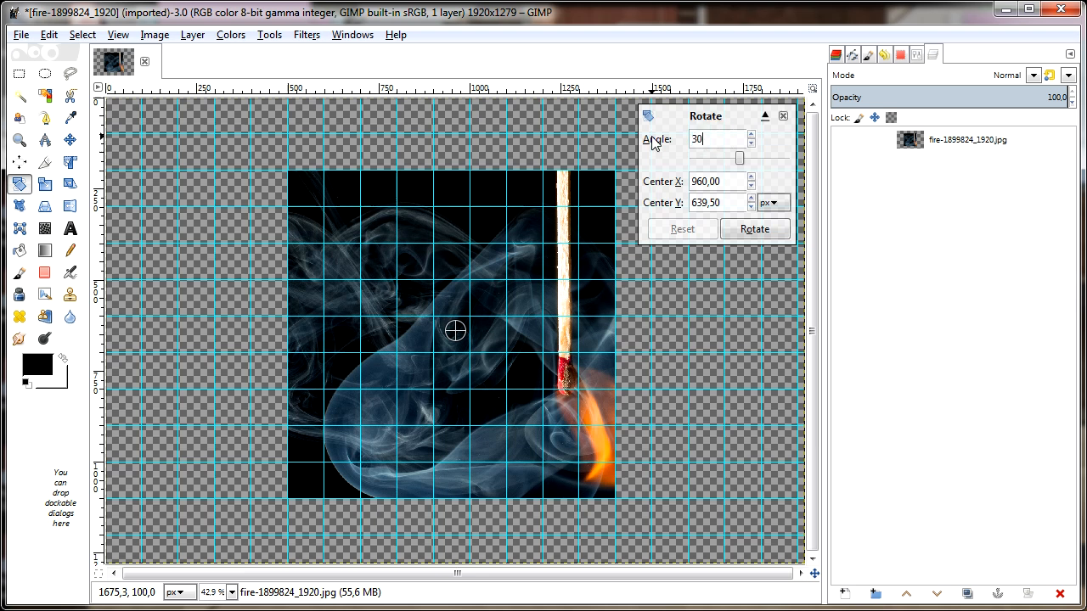
pyautogui.press('Tab')
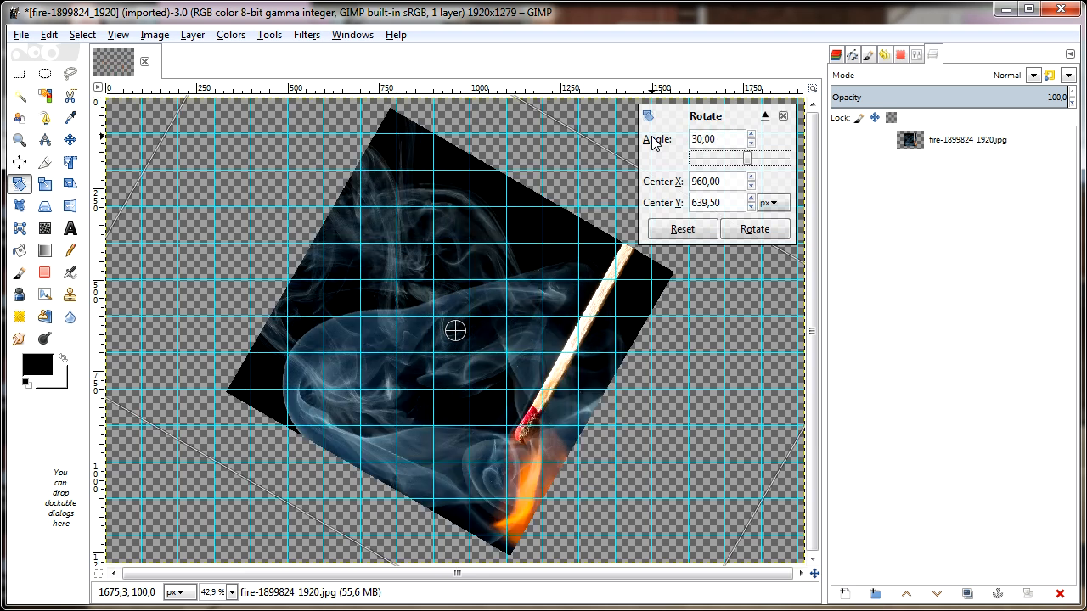
pyautogui.click(753, 230)
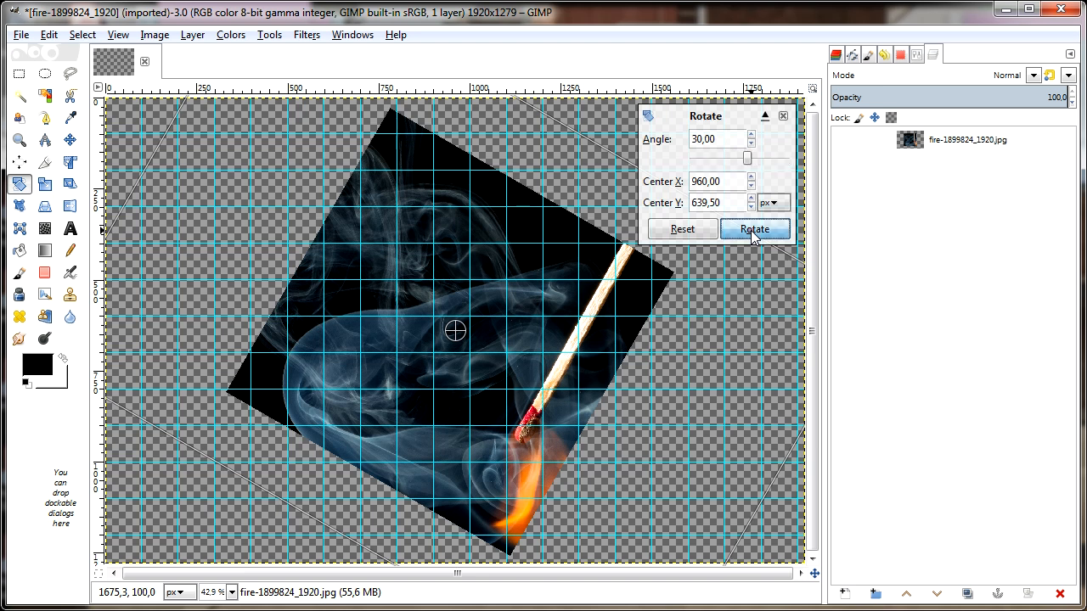
pyautogui.click(69, 140)
pyautogui.moveTo(586, 354); pyautogui.dragTo(584, 359)
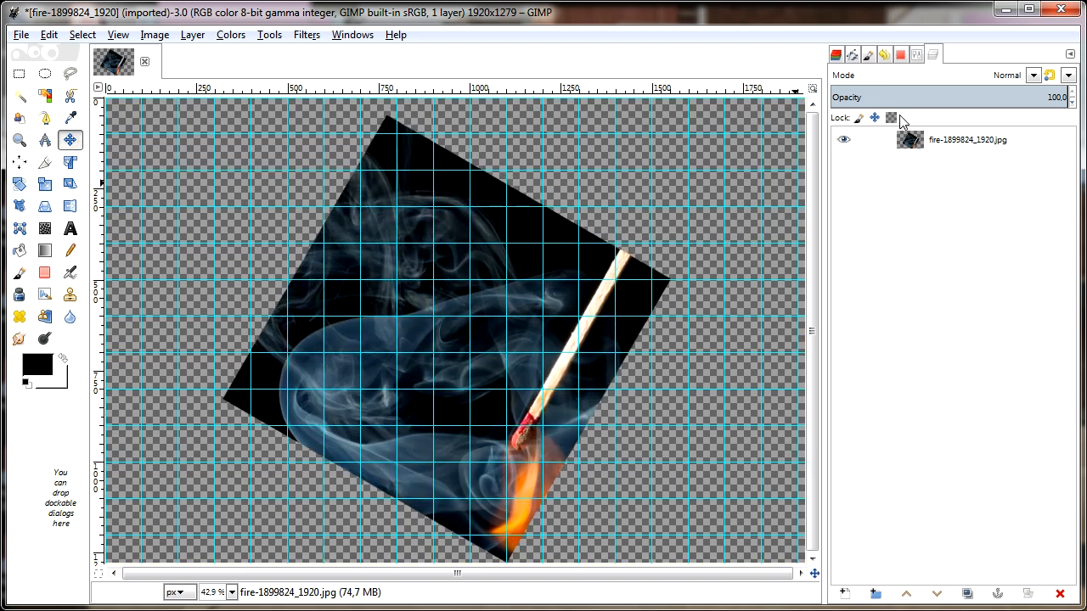
# Step: Without a fixed aspect ratio, erase the rotated image above 500 px and left of 1100 px to leave a triangular wedge, and hide the grid
pyautogui.click(18, 75)
pyautogui.click(918, 58)
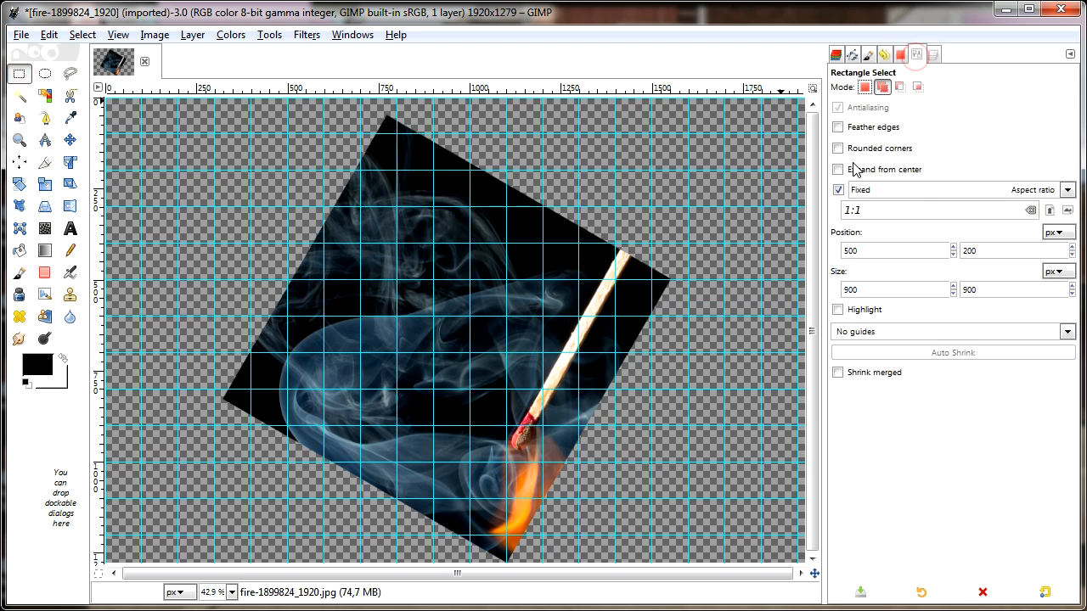
pyautogui.click(932, 54)
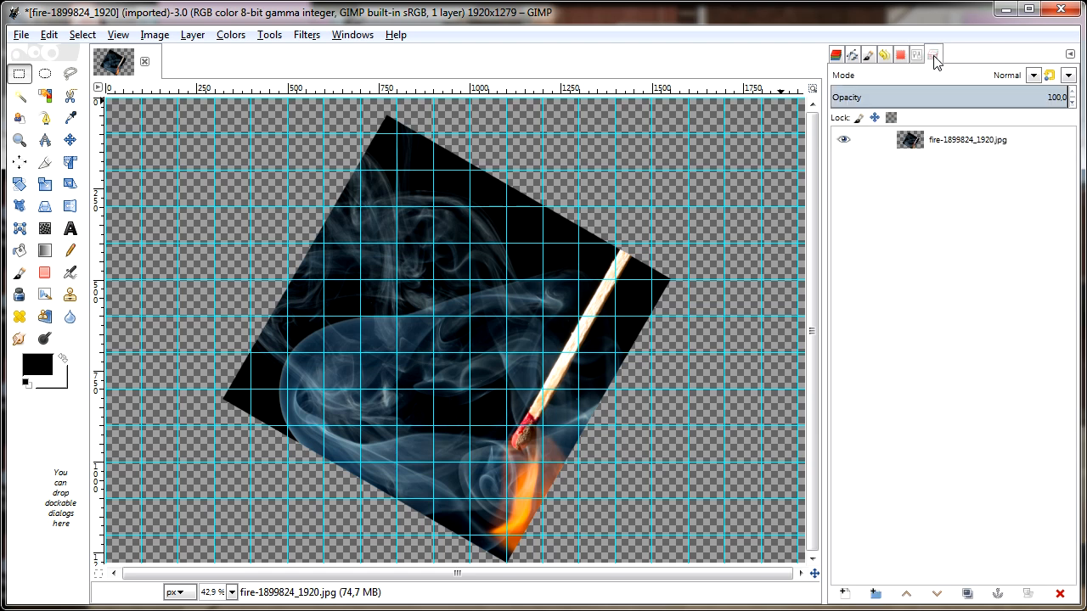
pyautogui.moveTo(692, 283); pyautogui.dragTo(159, 98)
pyautogui.moveTo(506, 560); pyautogui.dragTo(160, 99)
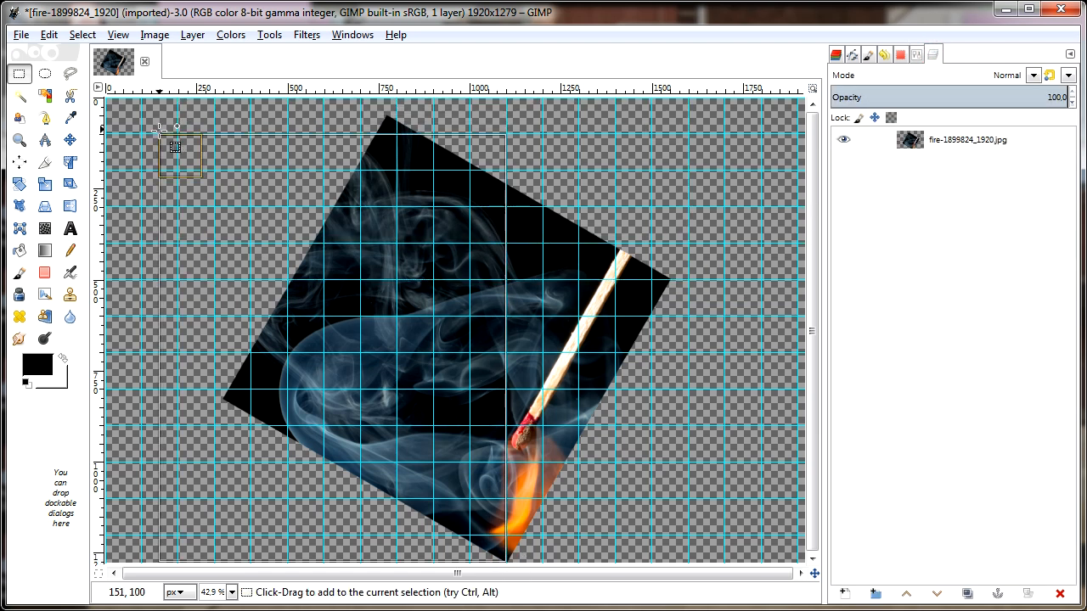
pyautogui.click(122, 39)
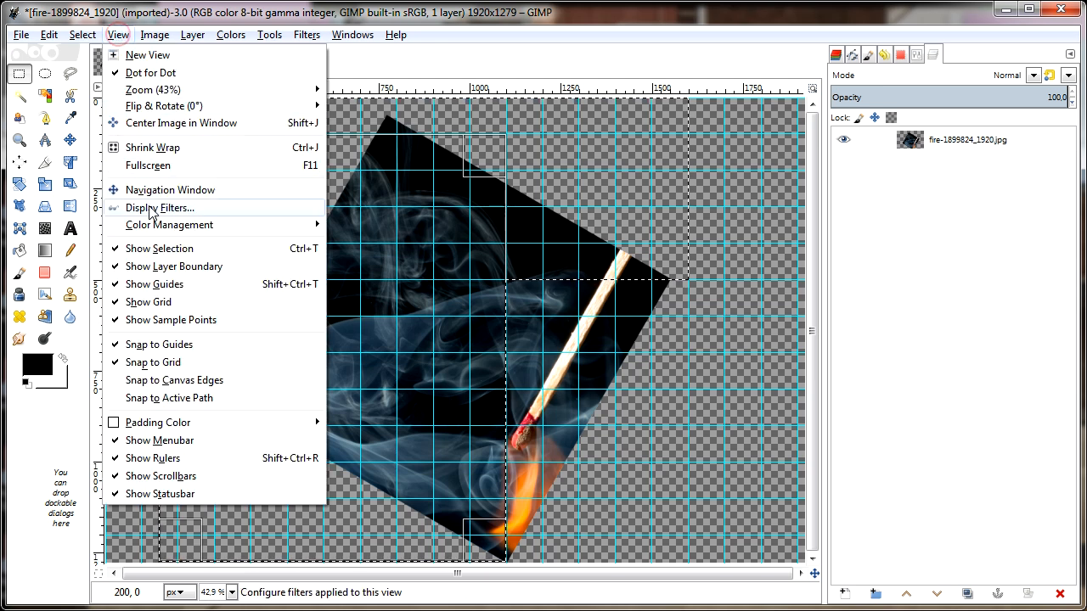
pyautogui.click(139, 302)
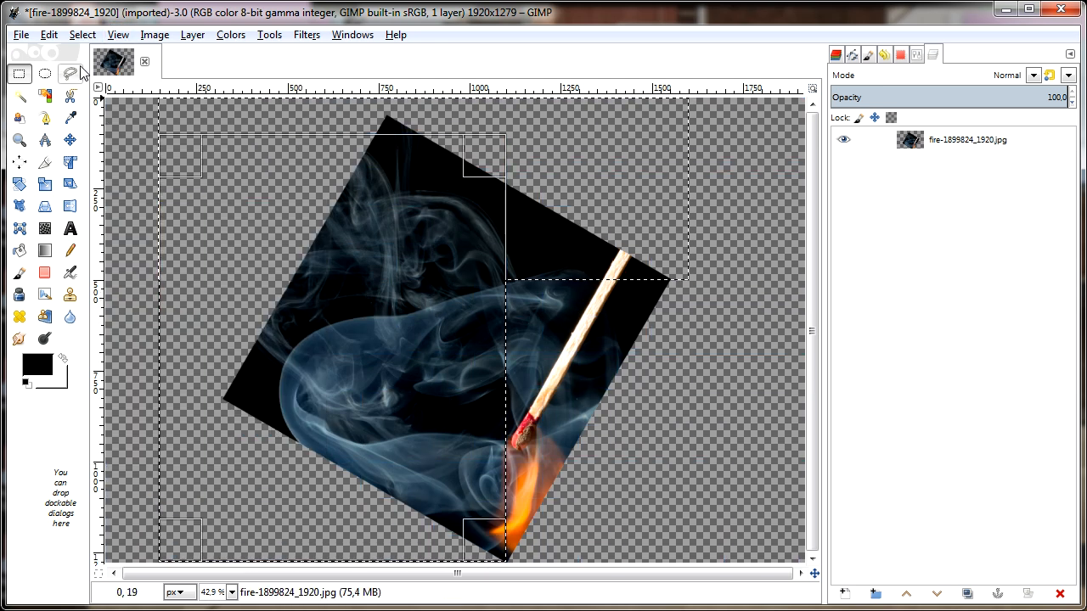
pyautogui.click(48, 34)
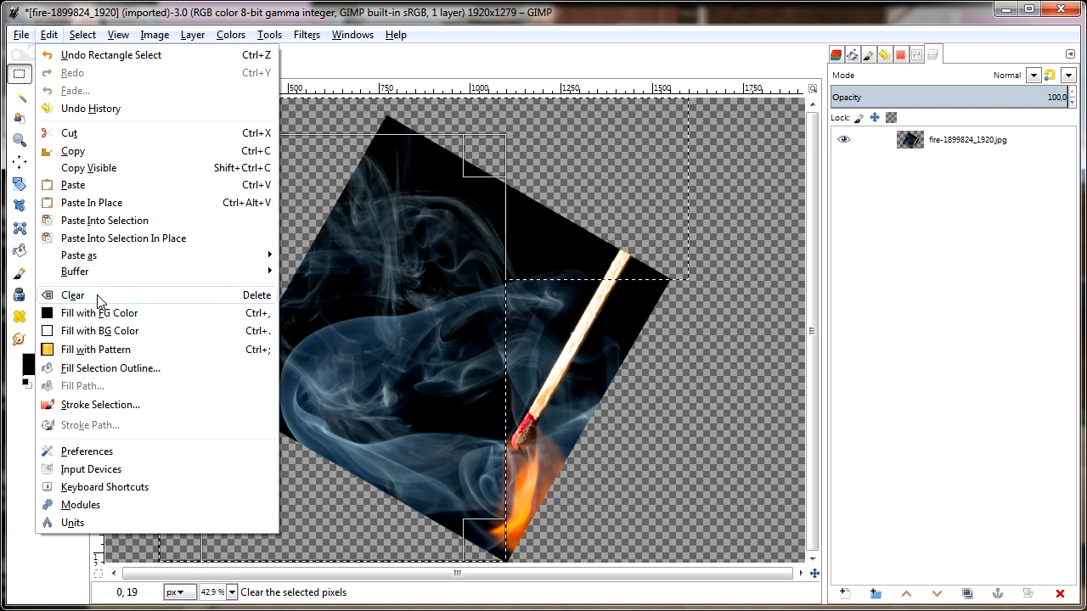
pyautogui.click(73, 294)
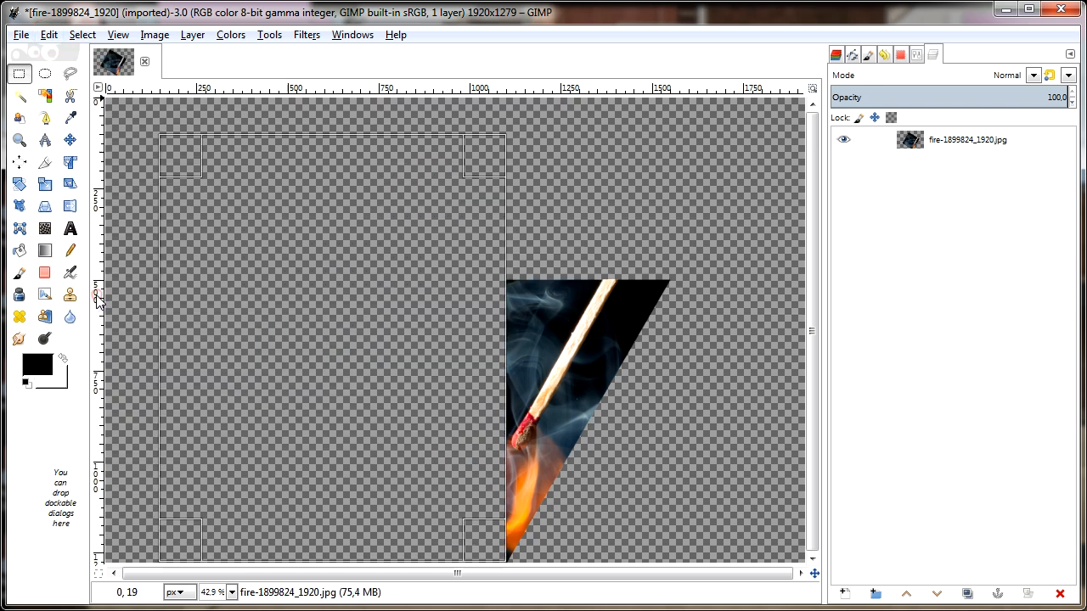
pyautogui.click(83, 34)
pyautogui.click(102, 75)
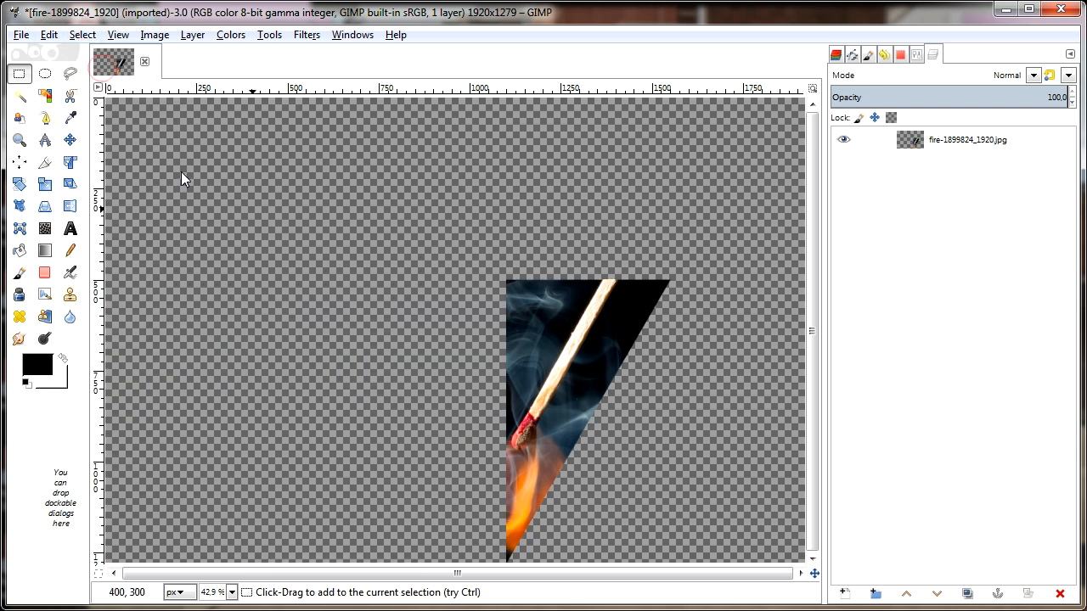
# Step: Move the triangular wedge upward and slightly to the right, and duplicate its layer
pyautogui.click(70, 139)
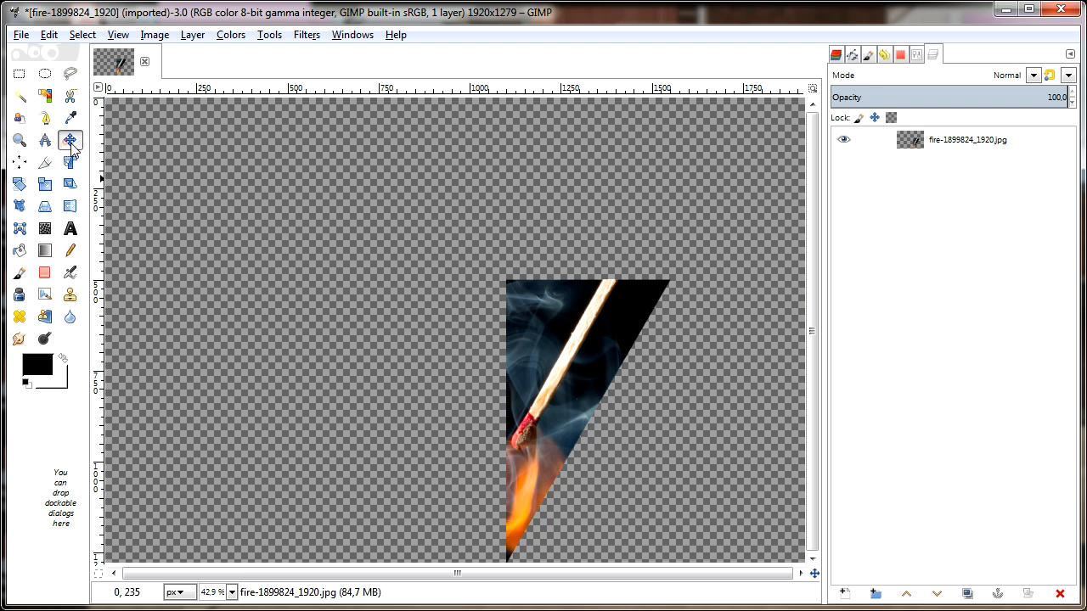
pyautogui.moveTo(573, 406); pyautogui.dragTo(583, 355)
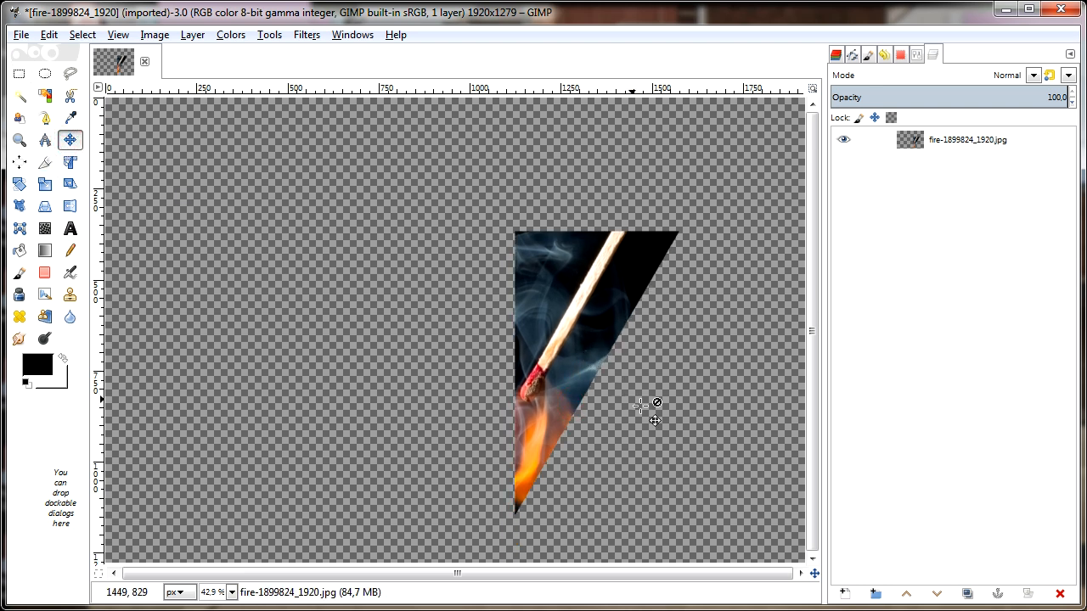
pyautogui.click(190, 37)
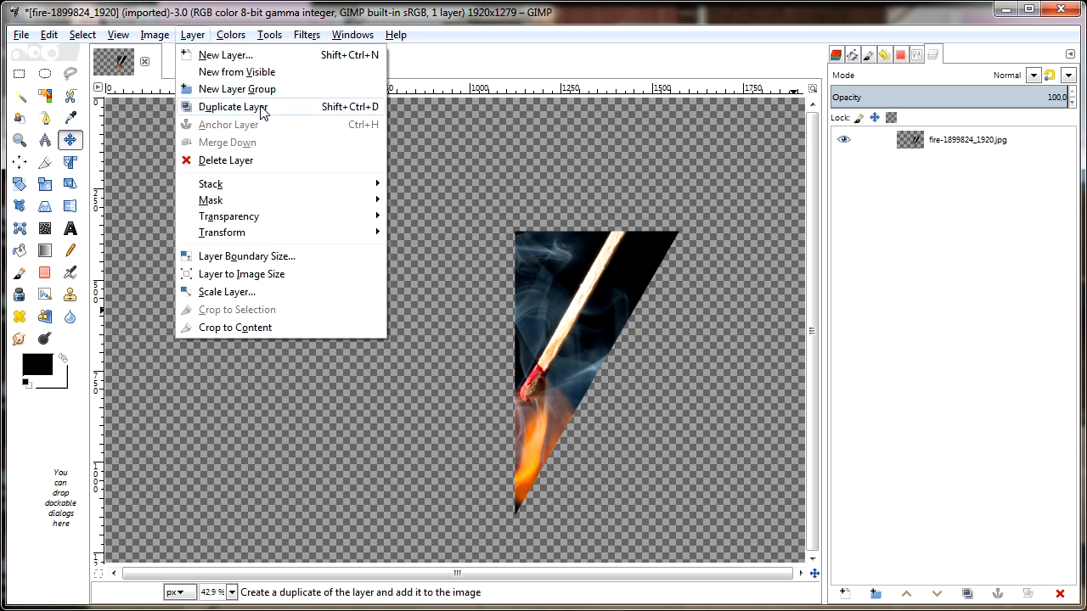
pyautogui.click(288, 107)
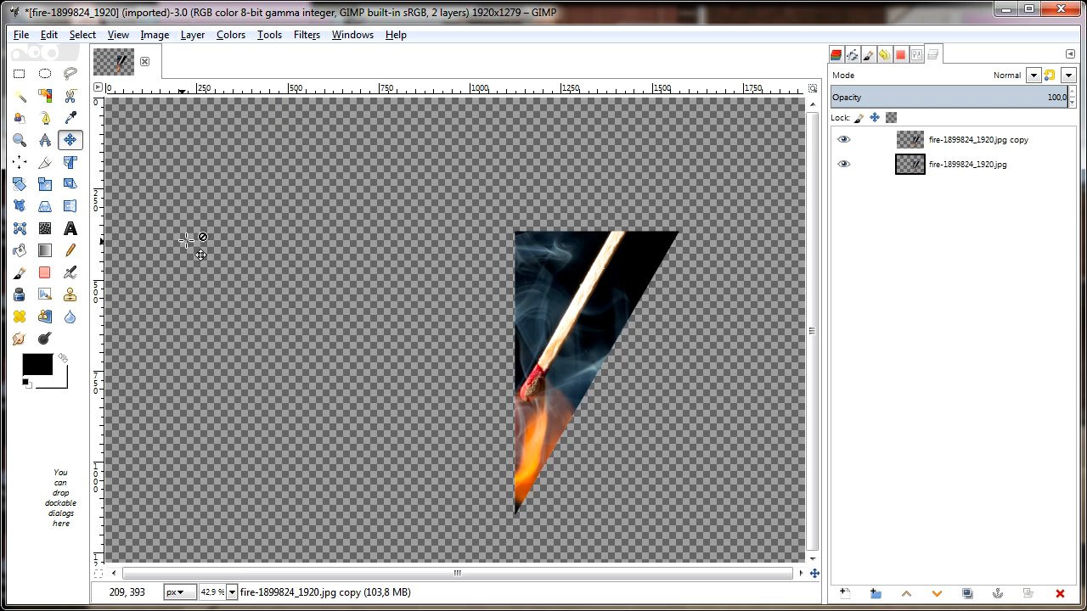
# Step: Flip the duplicated wedge layer horizontally
pyautogui.click(71, 211)
pyautogui.click(916, 57)
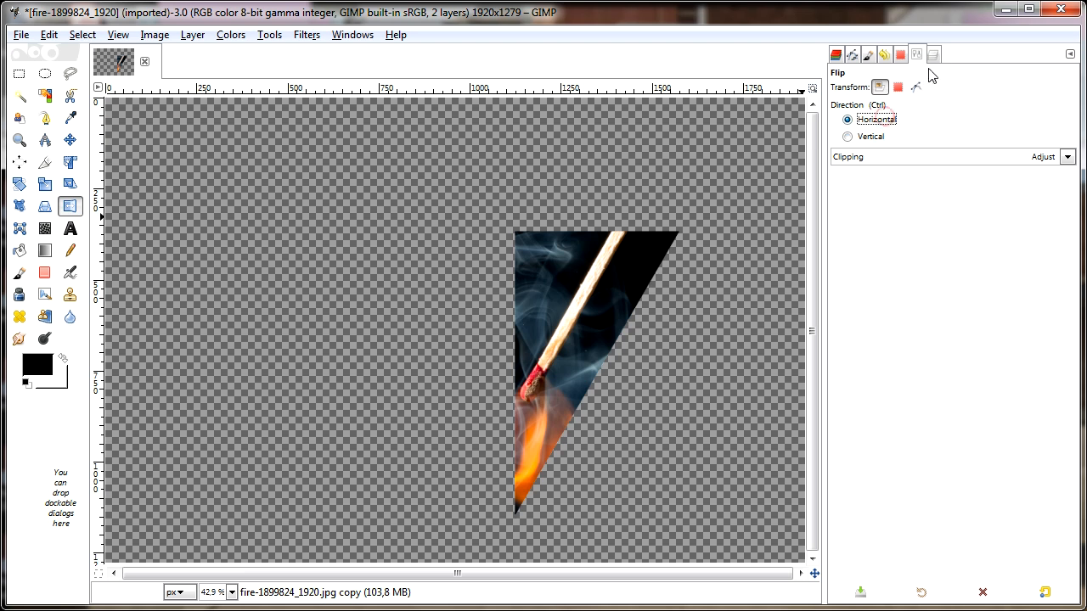
pyautogui.click(933, 55)
pyautogui.click(590, 296)
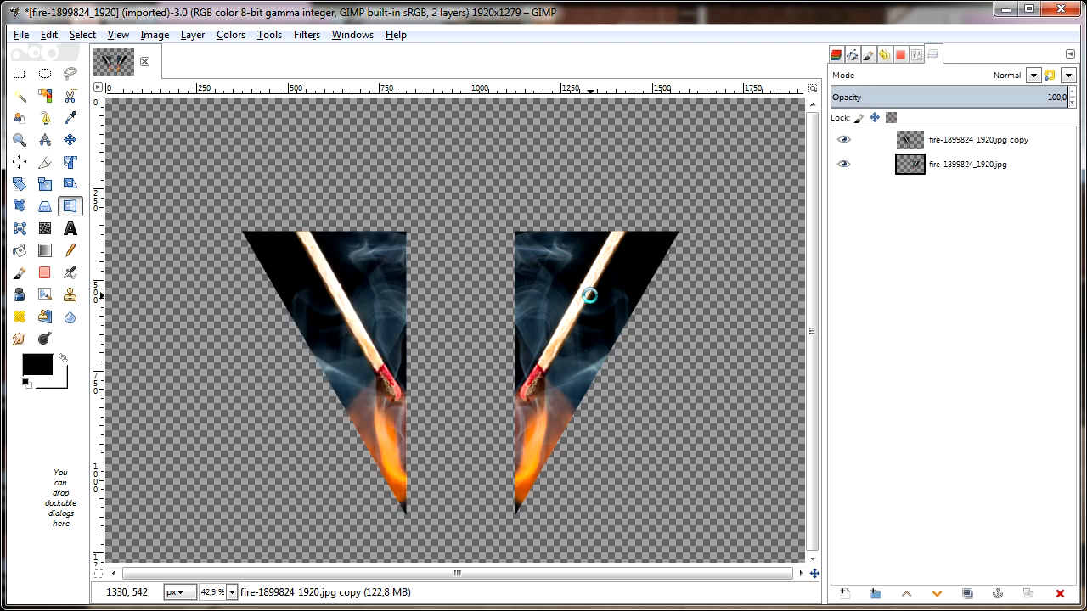
# Step: Move the flipped wedge right until its straight edge meets the original wedge's straight edge, and merge it down
pyautogui.click(69, 140)
pyautogui.moveTo(333, 327); pyautogui.dragTo(438, 327)
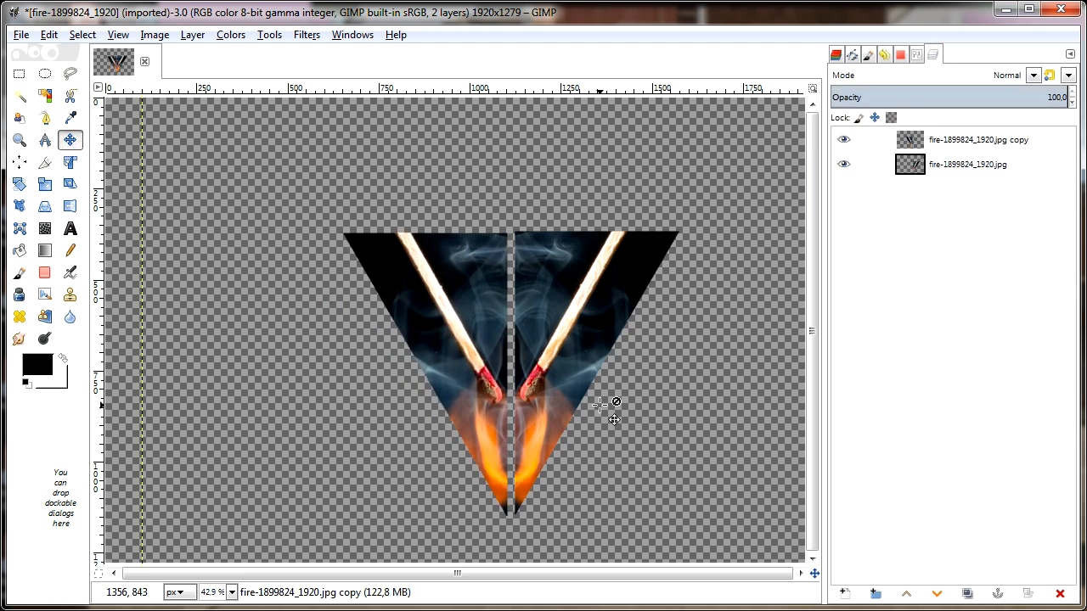
pyautogui.scroll(2, 610, 415)
pyautogui.press('Right')
pyautogui.press('Right')
pyautogui.press('Right')
pyautogui.press('Right')
pyautogui.press('Right')
pyautogui.press('Right')
pyautogui.press('Right')
pyautogui.press('Right')
pyautogui.press('Right')
pyautogui.press('Right')
pyautogui.press('Right')
pyautogui.press('Right')
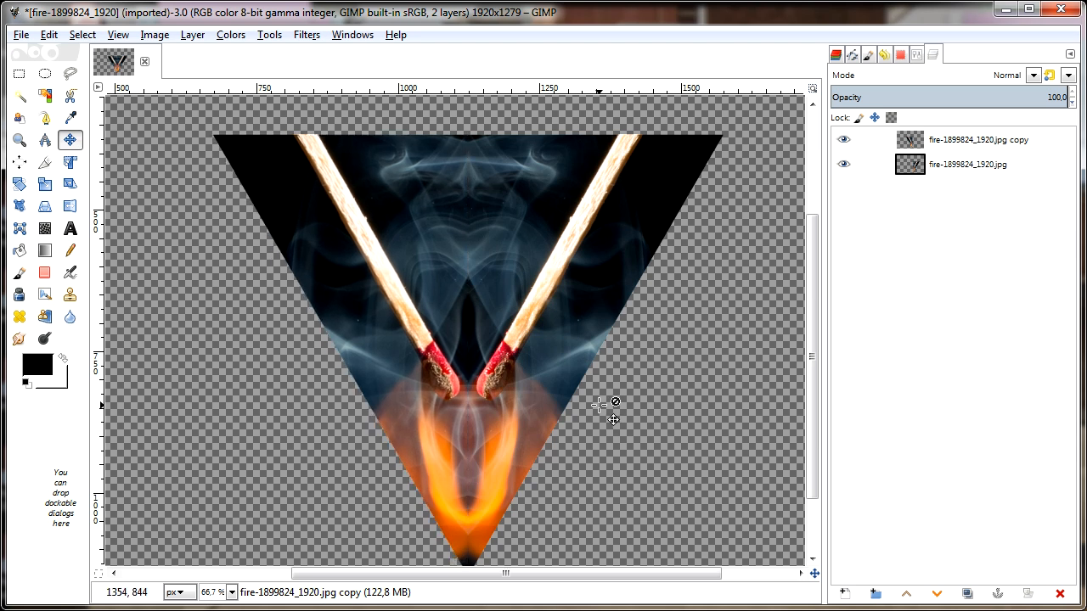
pyautogui.hotkey('shift', 'ctrl', 'j')
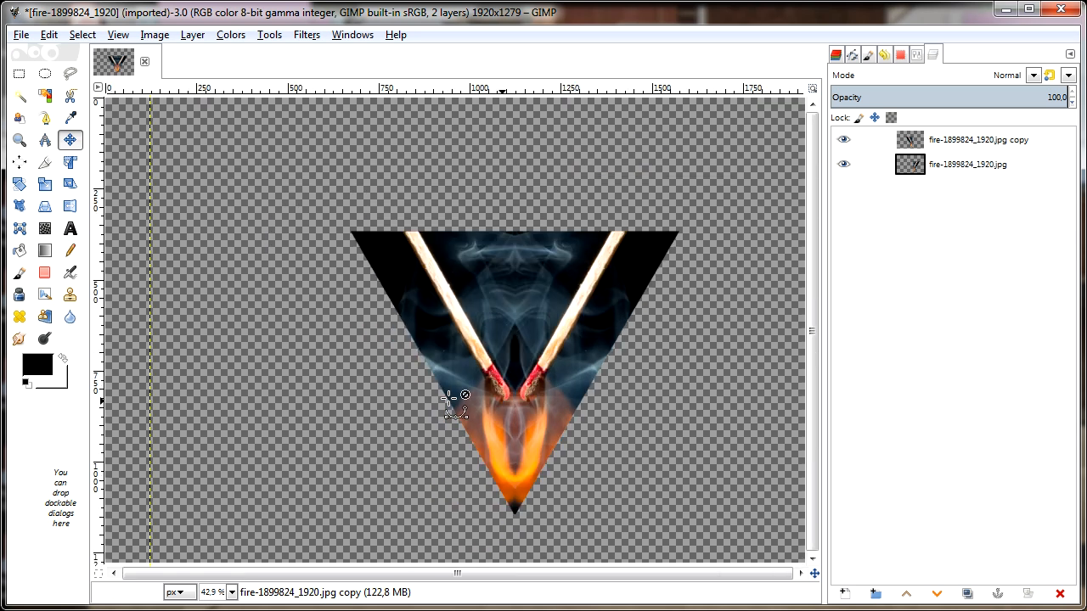
pyautogui.click(192, 38)
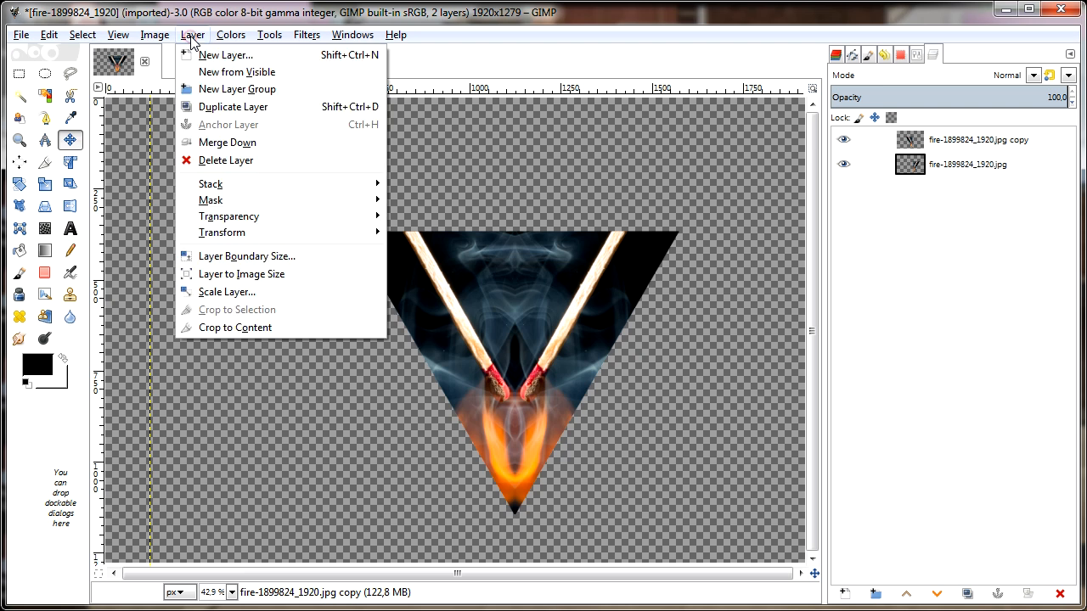
pyautogui.click(295, 146)
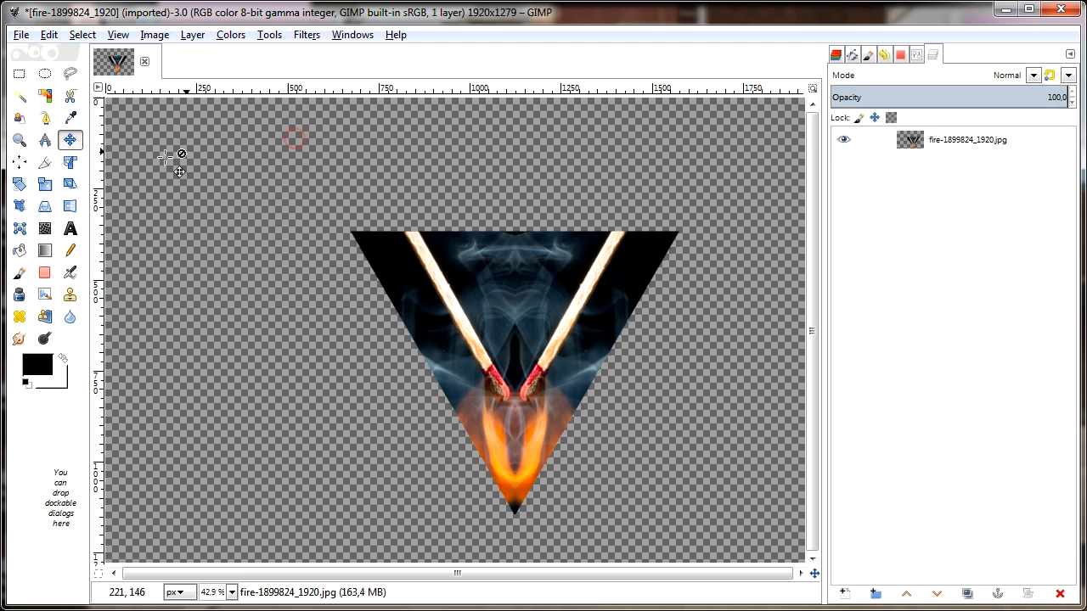
# Step: Scale the merged triangle layer down proportionally to 1691 × 1345 px
pyautogui.click(45, 189)
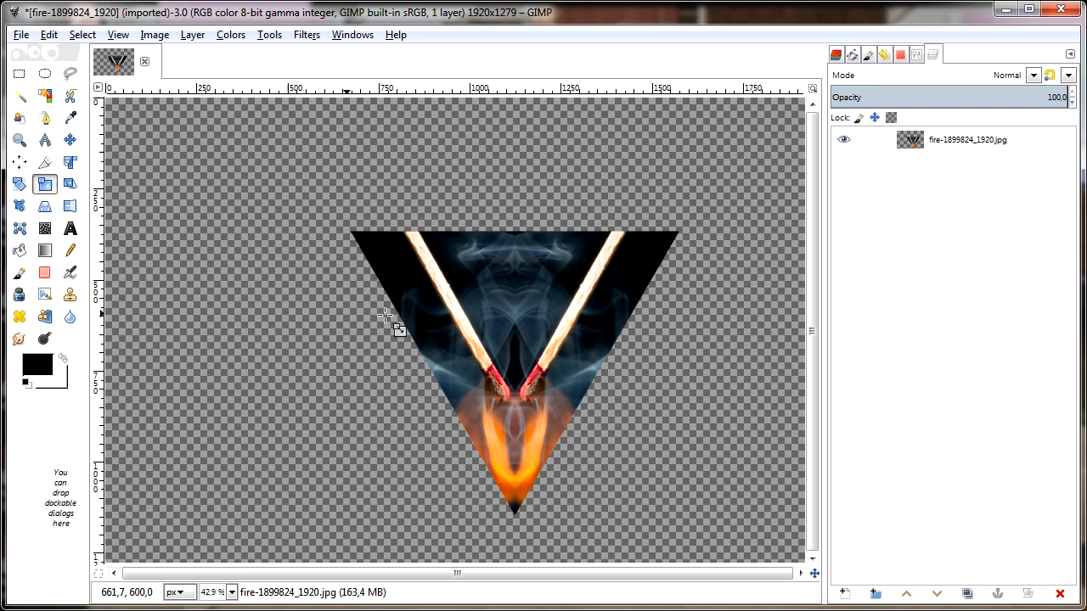
pyautogui.click(543, 306)
pyautogui.click(736, 163)
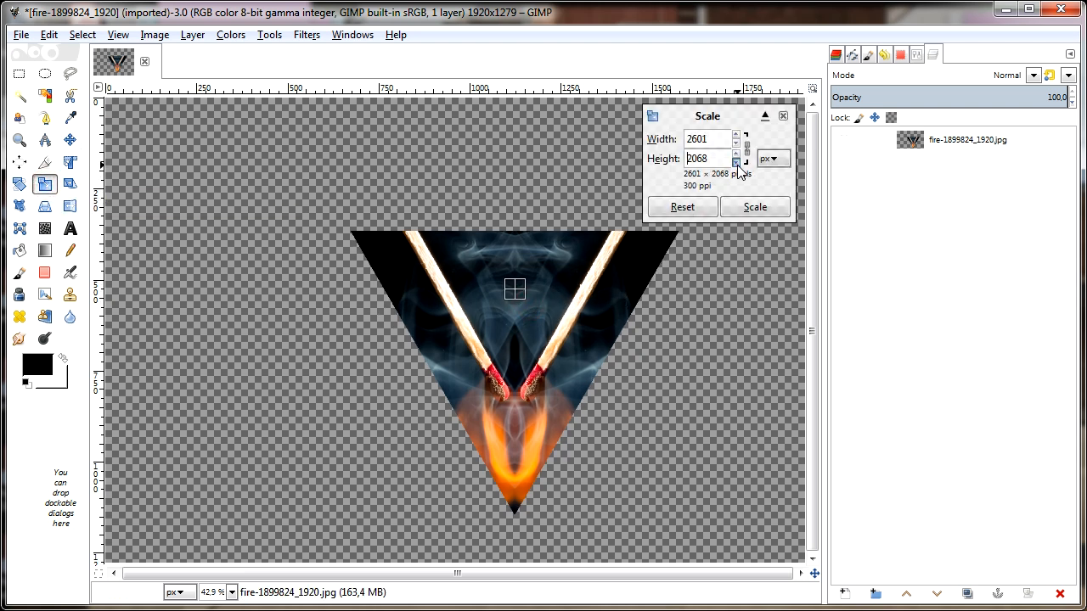
pyautogui.click(737, 163)
pyautogui.moveTo(736, 163); pyautogui.dragTo(735, 163)
pyautogui.click(755, 208)
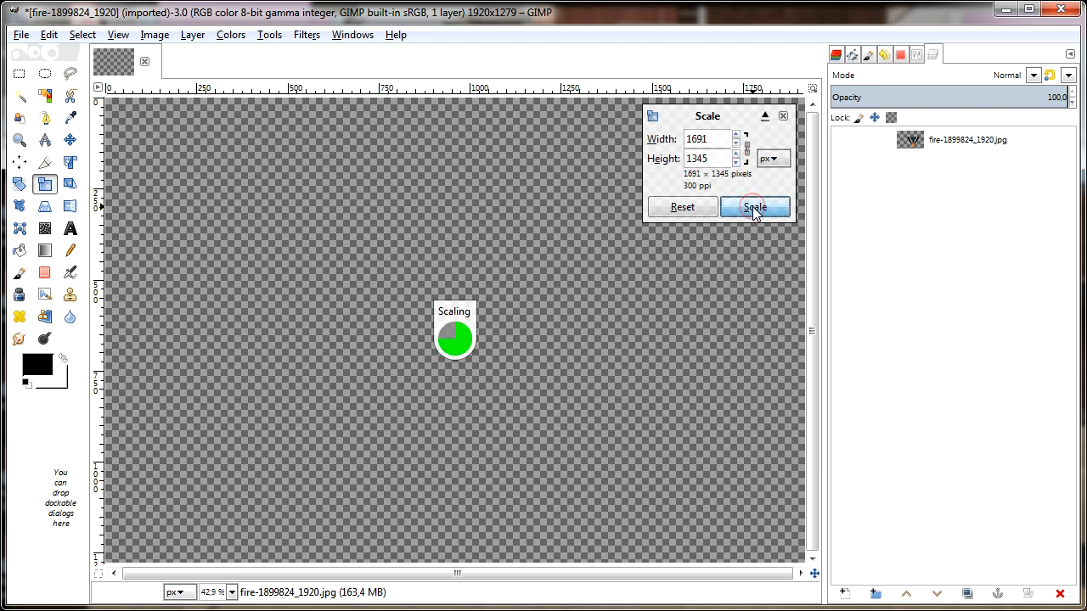
# Step: Move the scaled triangle down and right to the upper middle of the canvas, and duplicate its layer
pyautogui.click(70, 139)
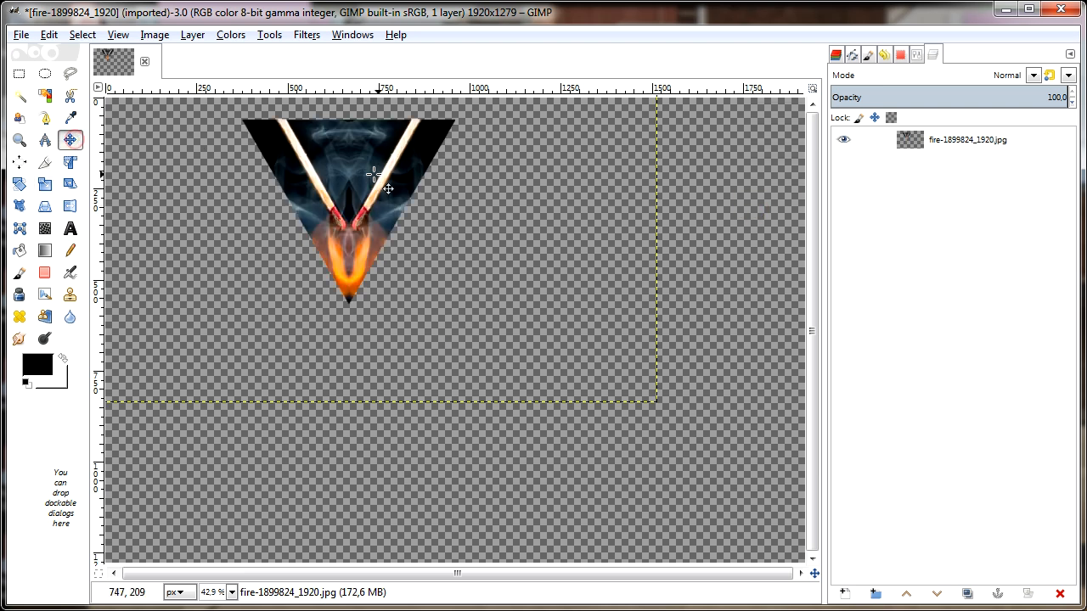
pyautogui.moveTo(376, 175); pyautogui.dragTo(478, 236)
pyautogui.click(192, 35)
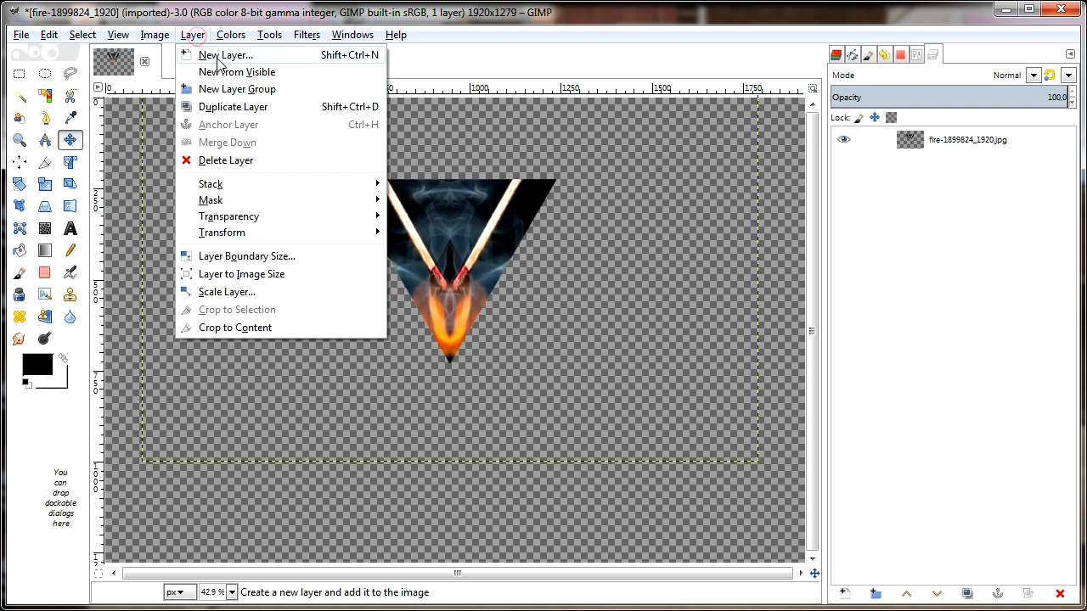
pyautogui.click(233, 107)
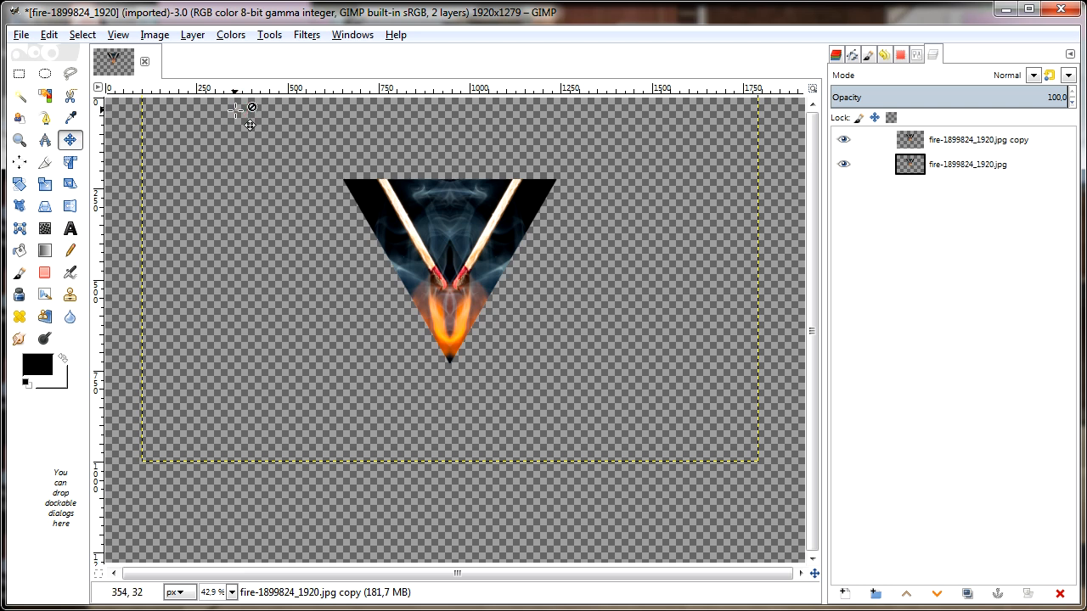
# Step: Rotate the duplicated triangle by 60 degrees about its center
pyautogui.click(17, 190)
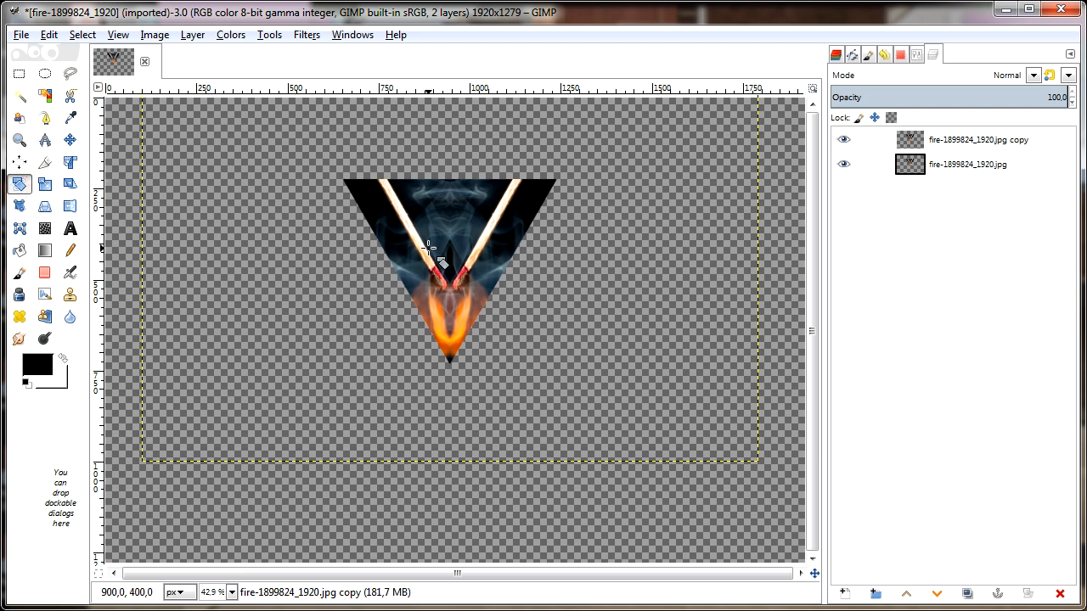
pyautogui.click(429, 247)
pyautogui.tripleClick(705, 140)
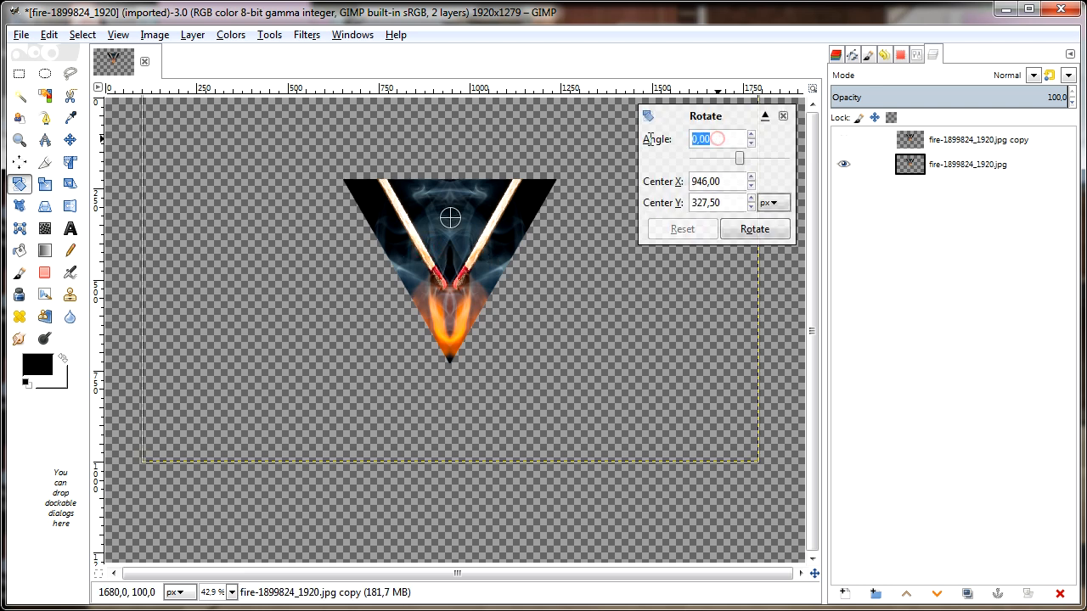
pyautogui.write('60')
pyautogui.press('Tab')
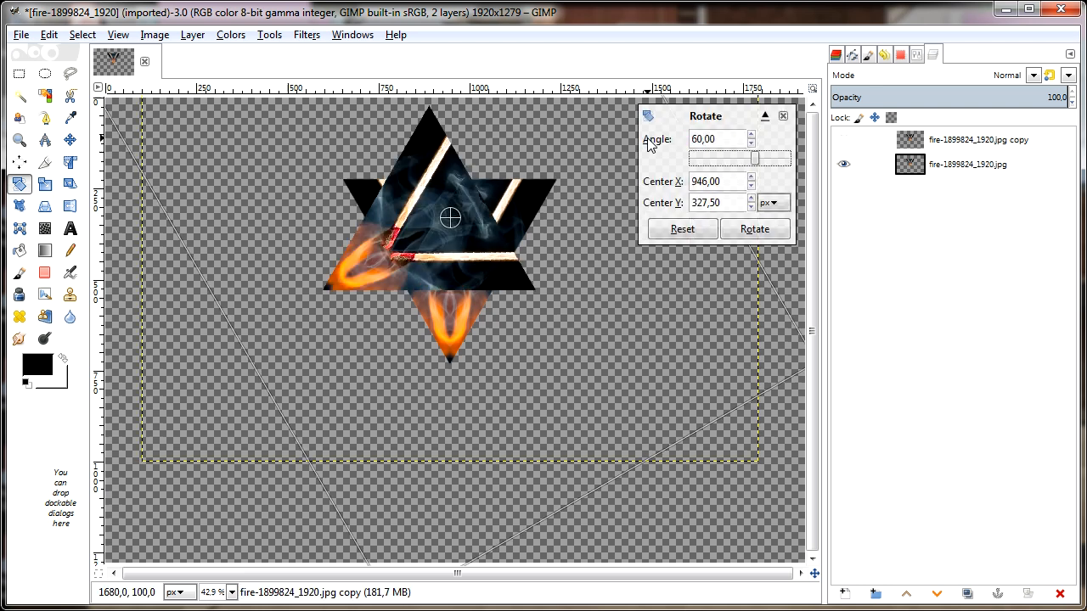
pyautogui.click(753, 235)
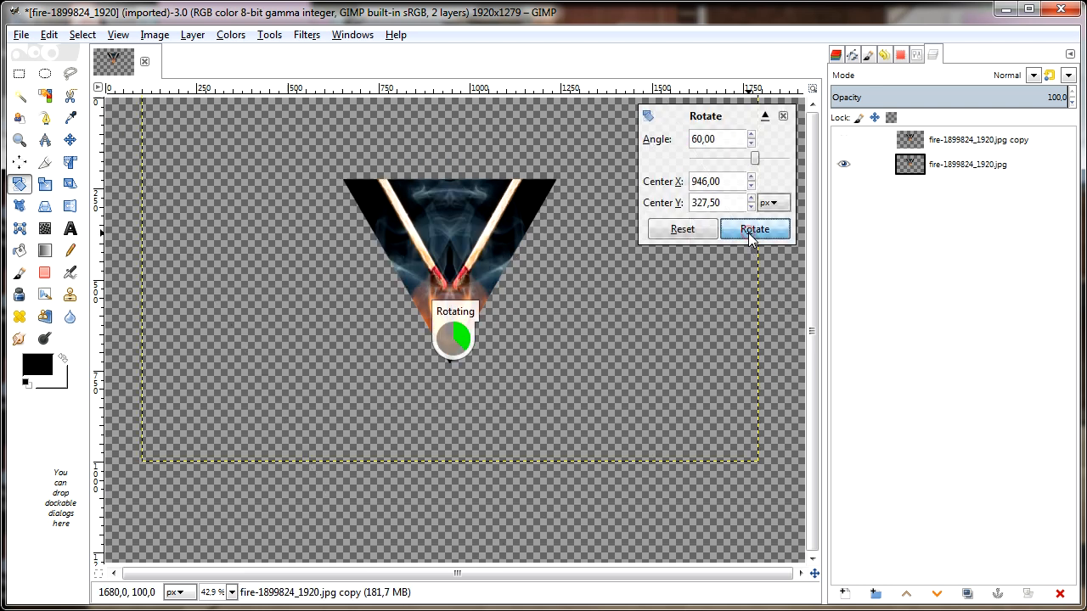
# Step: Move the rotated triangle against the original's right edge with the flame tips meeting, and merge it down
pyautogui.click(69, 139)
pyautogui.moveTo(482, 233); pyautogui.dragTo(655, 377)
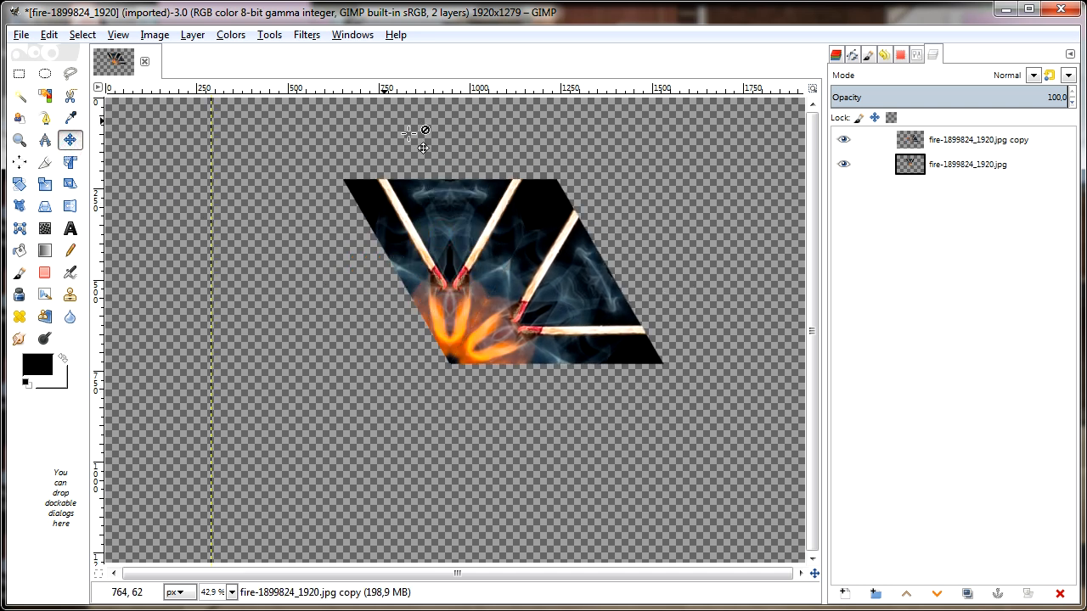
pyautogui.click(193, 35)
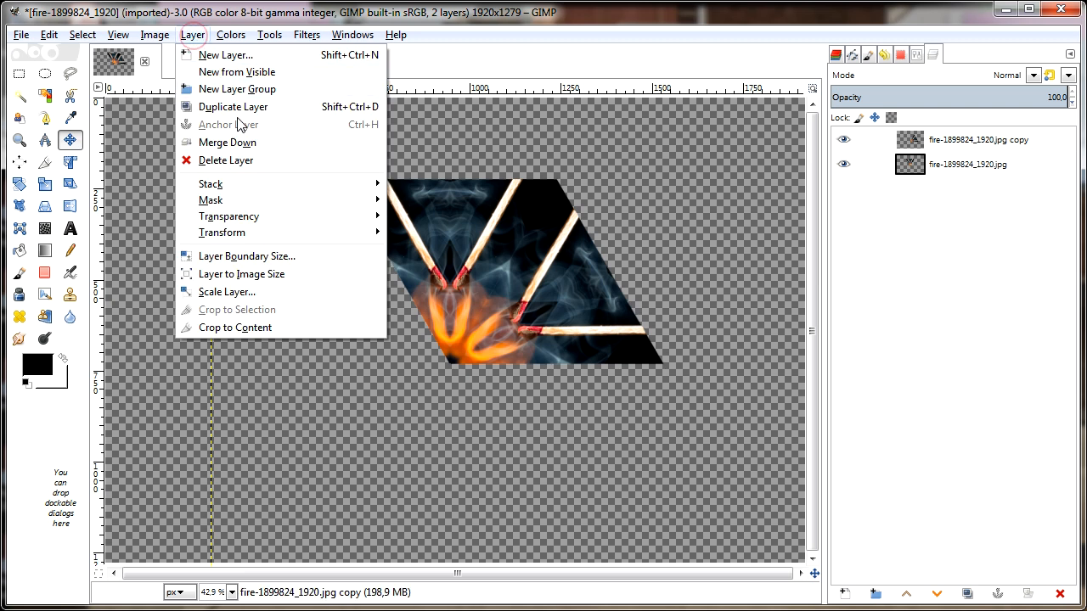
pyautogui.click(229, 143)
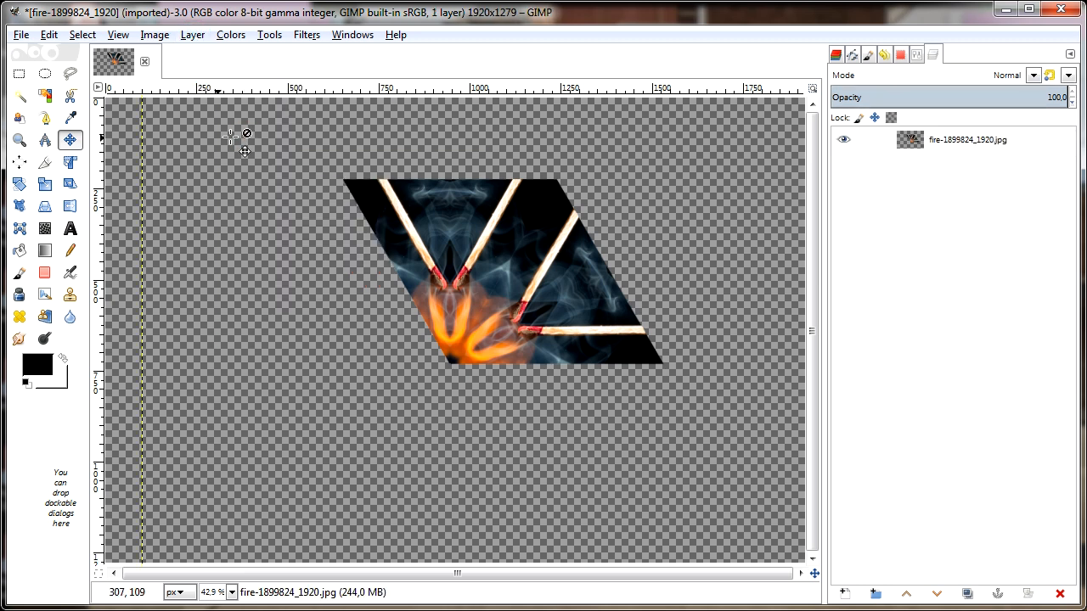
# Step: Scale the merged two-triangle layer down proportionally so the full pattern can fit on the canvas
pyautogui.click(44, 185)
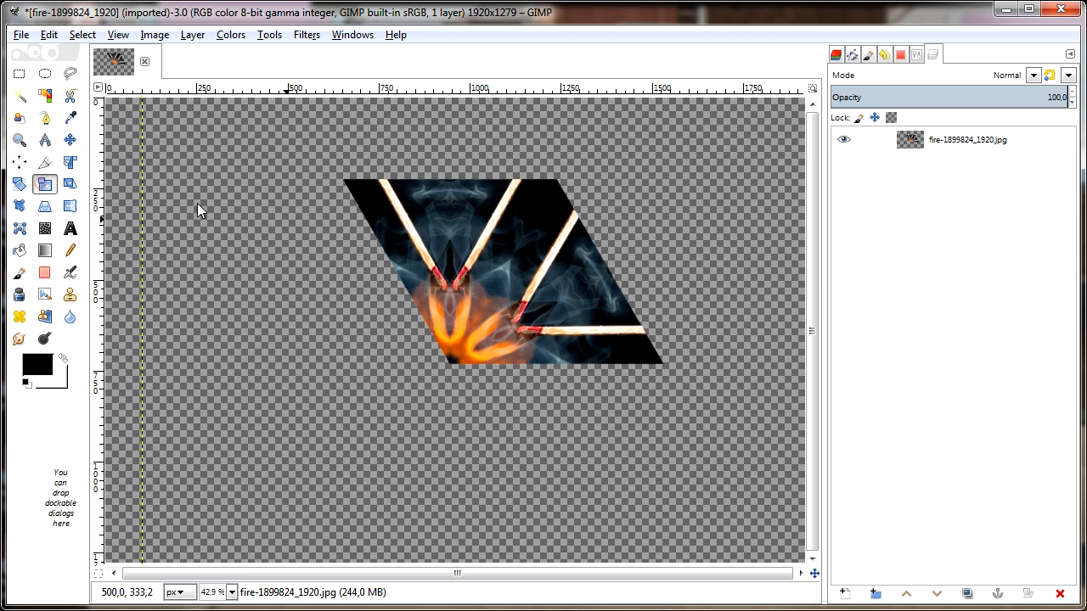
pyautogui.click(199, 209)
pyautogui.click(735, 162)
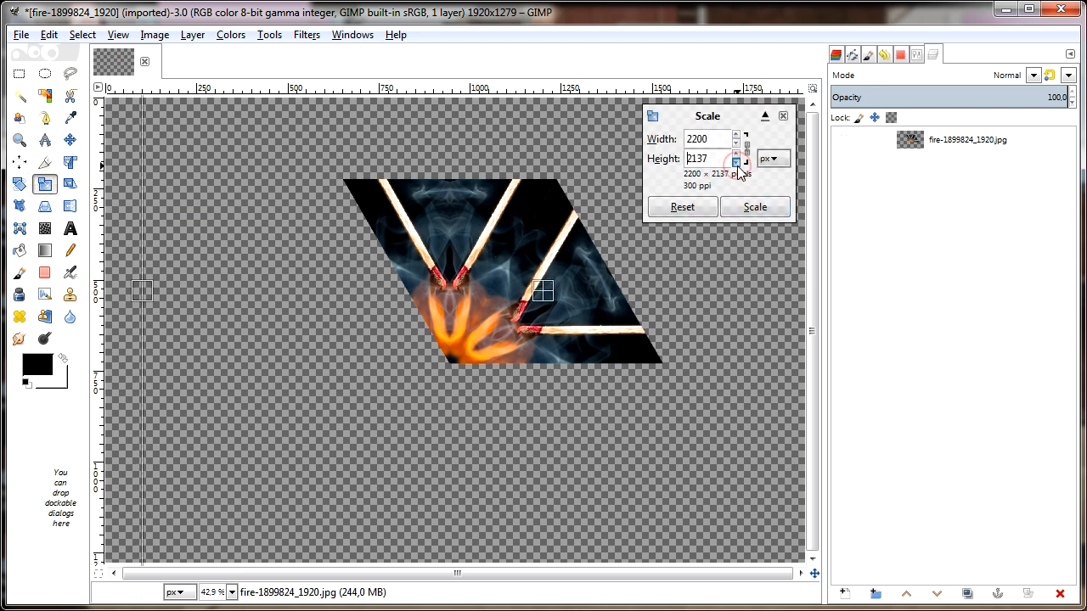
pyautogui.click(735, 162)
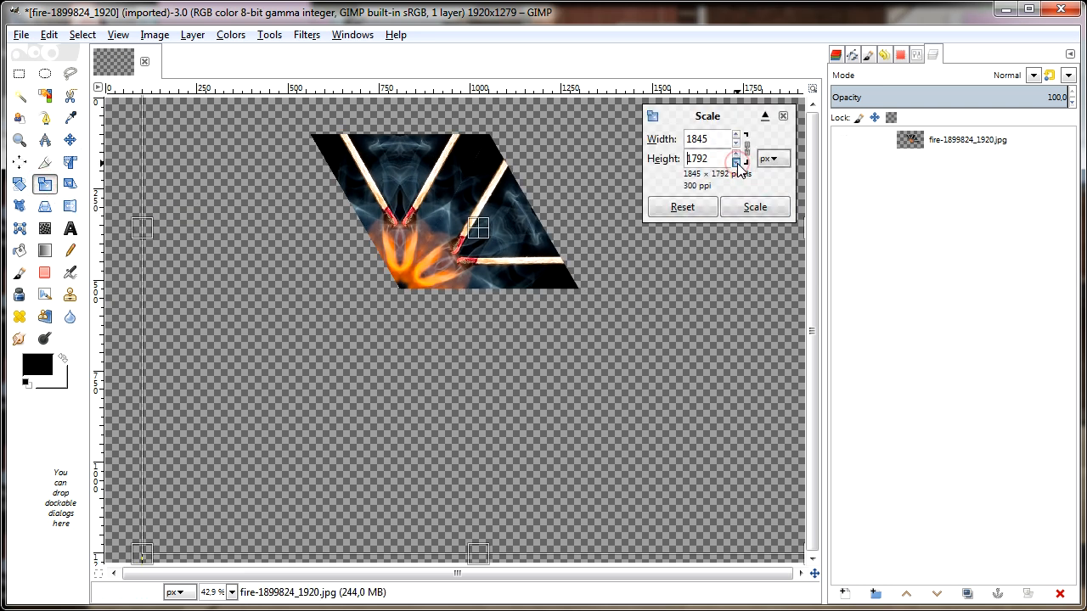
pyautogui.click(735, 162)
pyautogui.click(745, 207)
# Step: Move the scaled two-triangle shape down and right so its flame tip sits near the canvas center, and duplicate its layer
pyautogui.press('m')
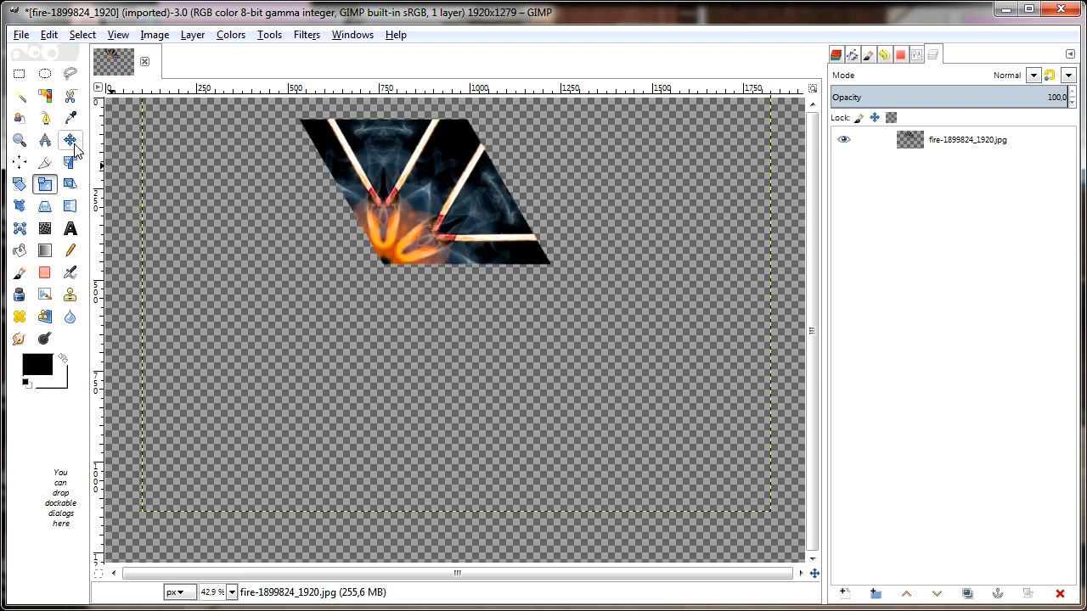
pyautogui.moveTo(439, 214); pyautogui.dragTo(496, 288)
pyautogui.click(190, 38)
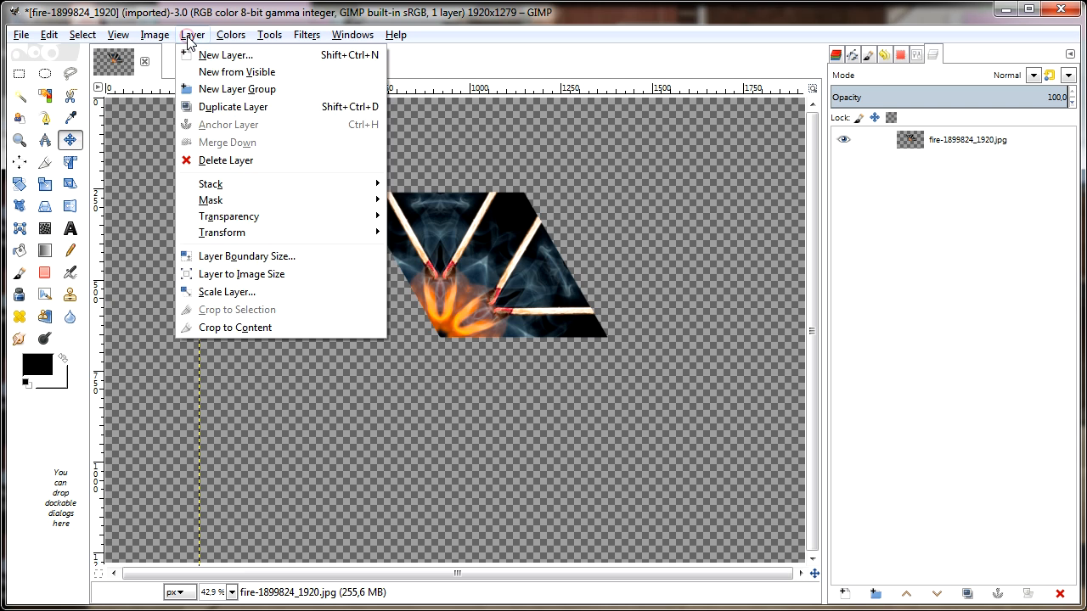
pyautogui.click(279, 111)
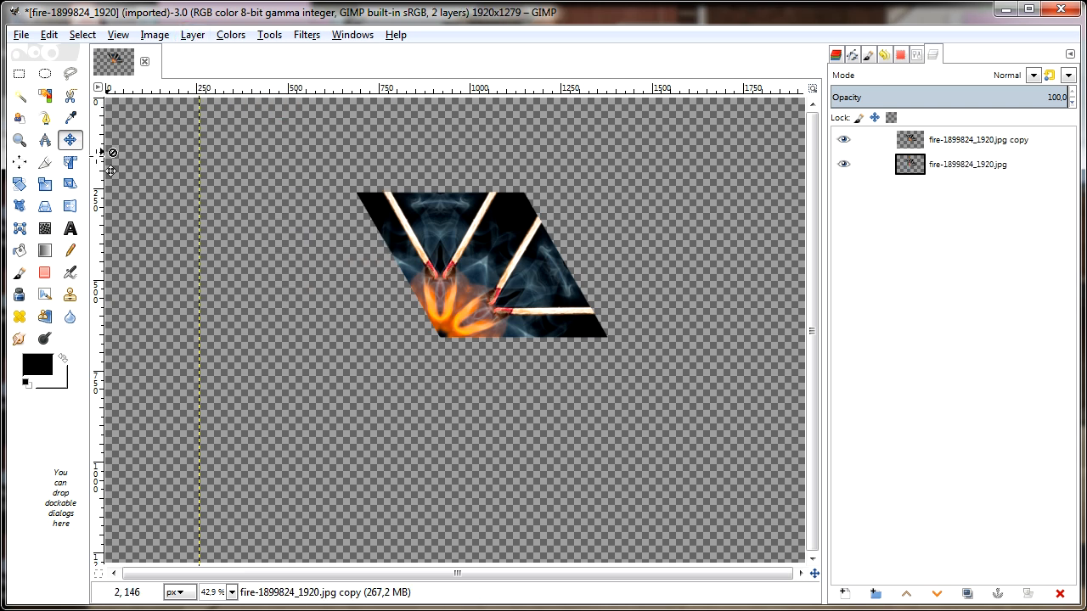
# Step: Rotate the duplicated two-triangle shape by 120 degrees about its center
pyautogui.click(18, 186)
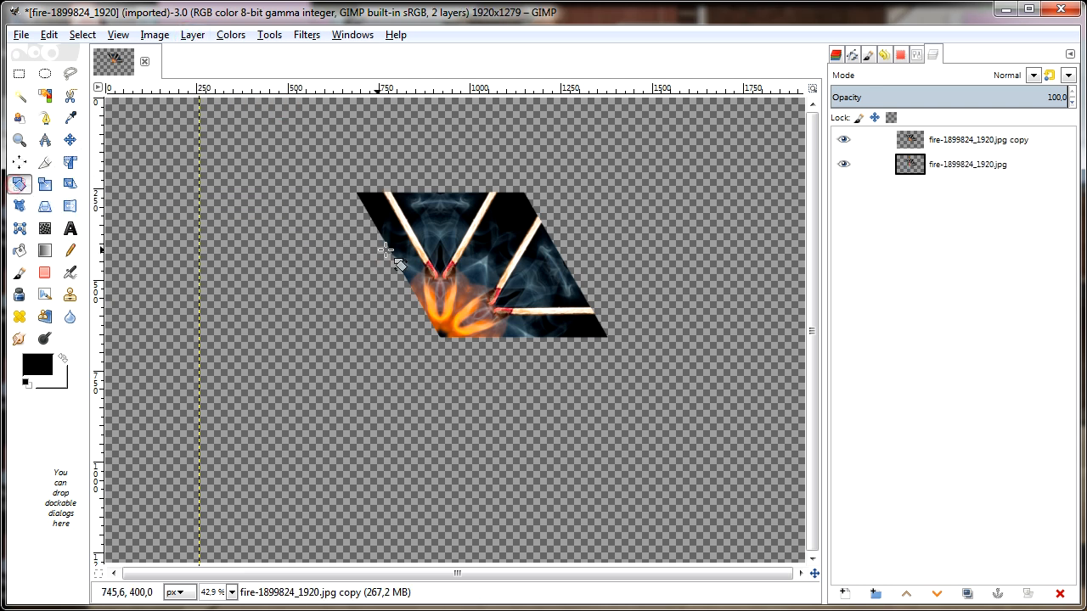
pyautogui.click(430, 248)
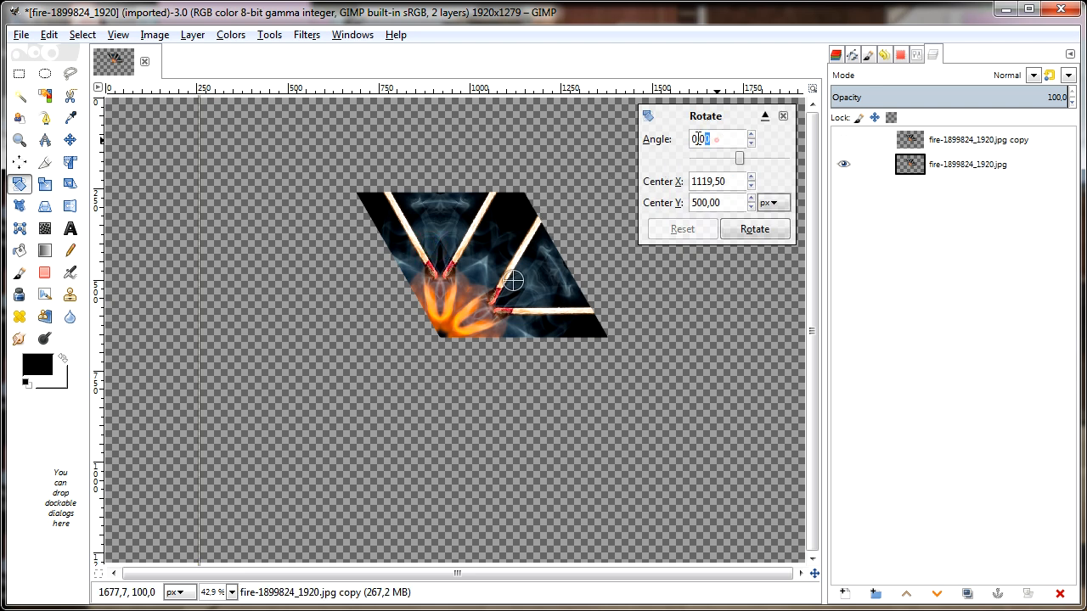
pyautogui.write('120')
pyautogui.press('Tab')
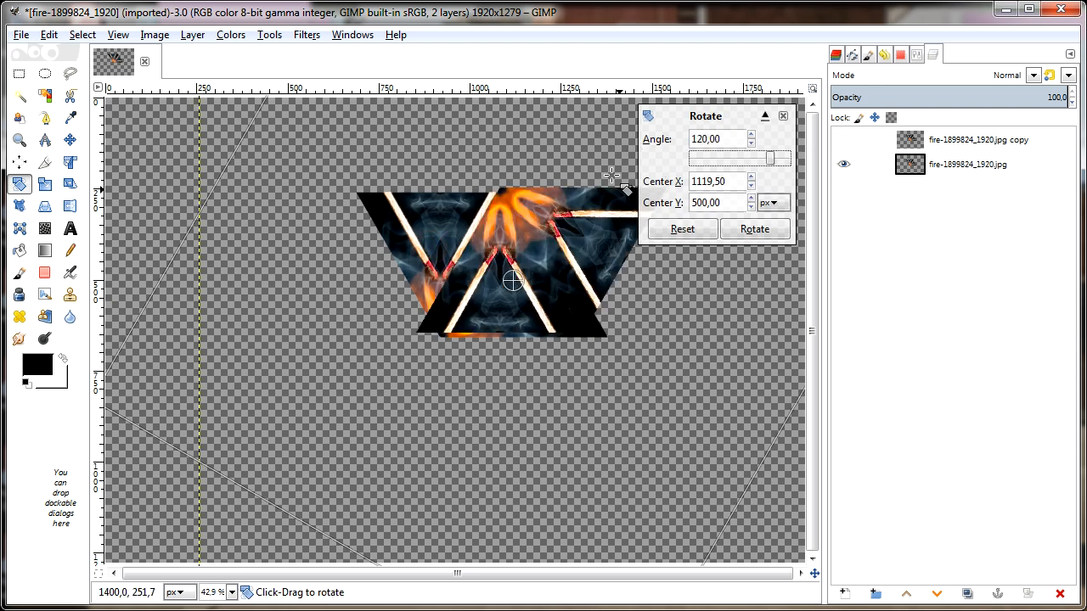
pyautogui.click(759, 231)
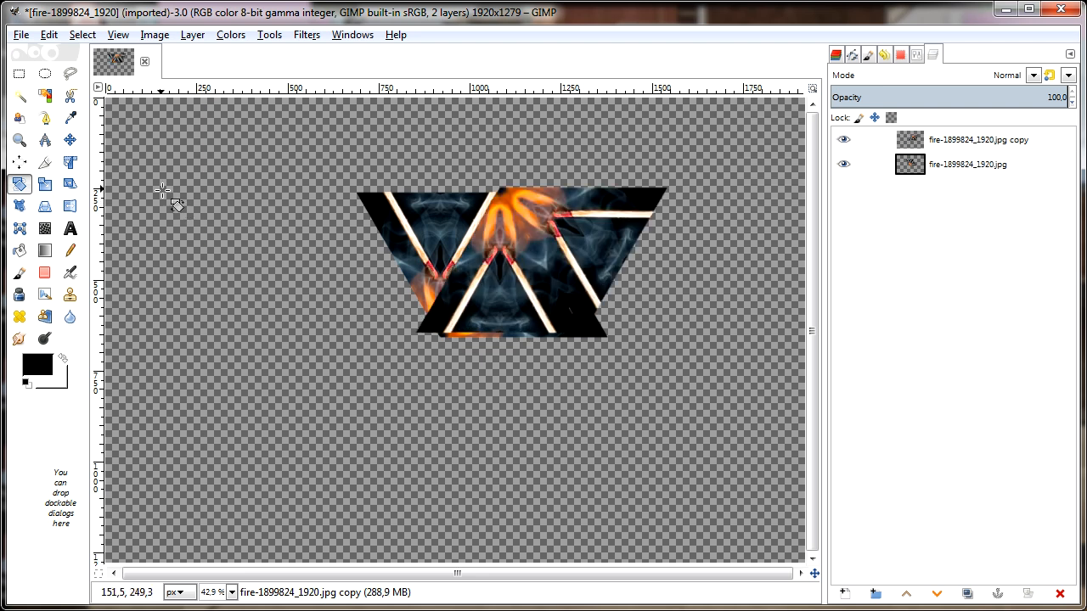
# Step: Move the rotated shape directly below the original so their edges and flame tips meet, and duplicate its layer
pyautogui.click(70, 139)
pyautogui.moveTo(561, 253); pyautogui.dragTo(508, 413)
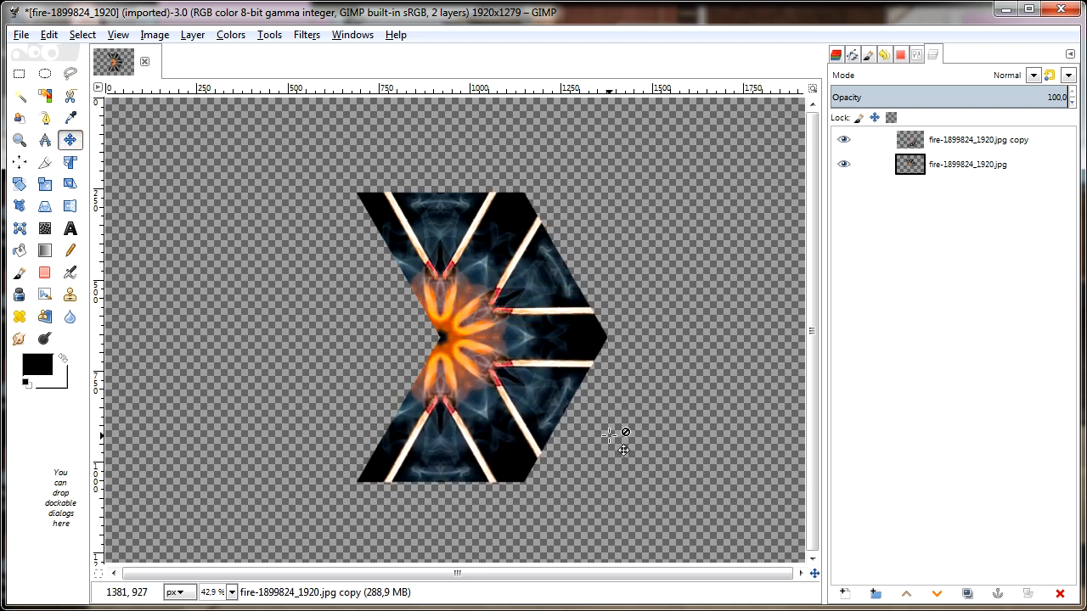
pyautogui.click(188, 39)
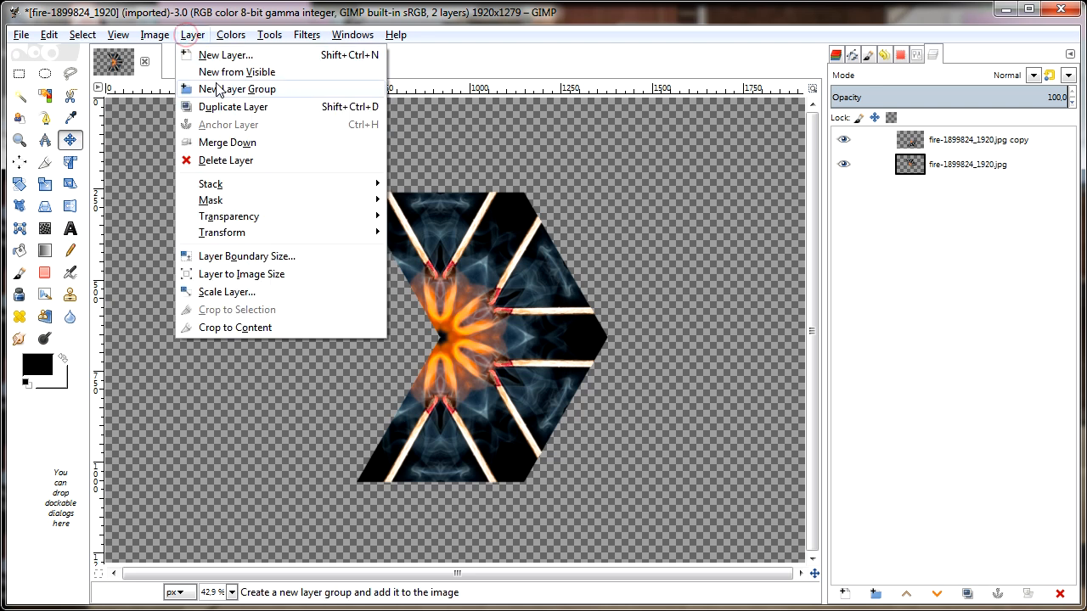
pyautogui.click(212, 107)
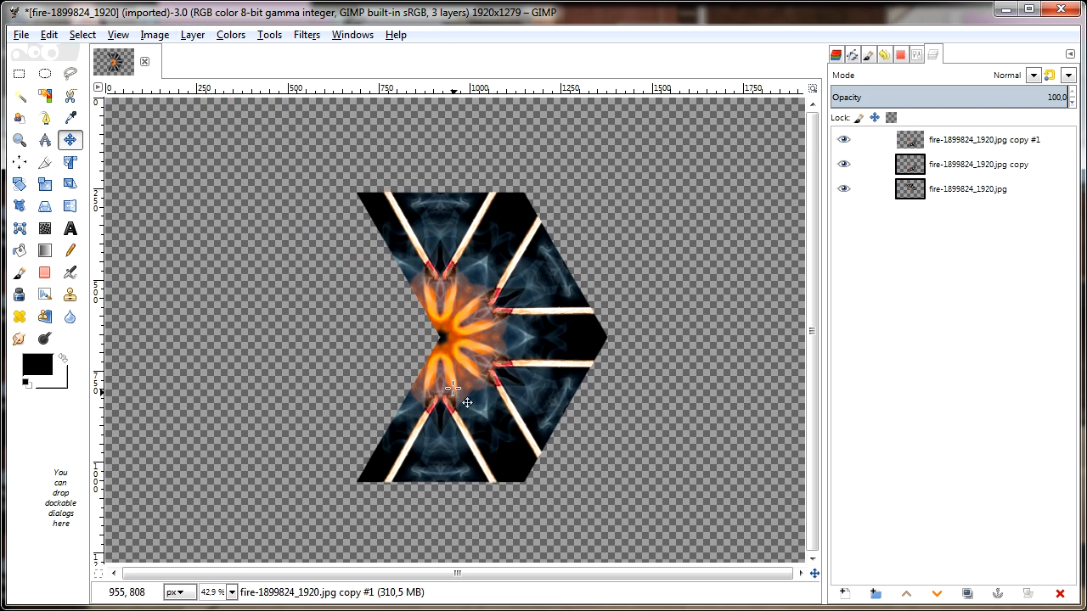
# Step: Rotate the newest duplicate of the two-triangle shape by 120 degrees about its center
pyautogui.click(19, 188)
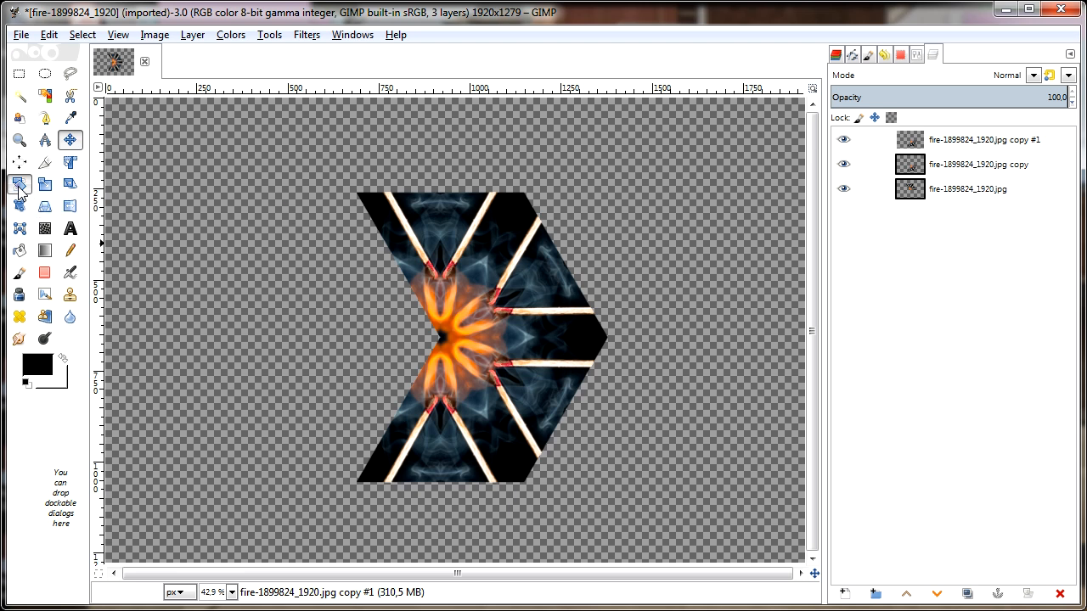
pyautogui.click(431, 445)
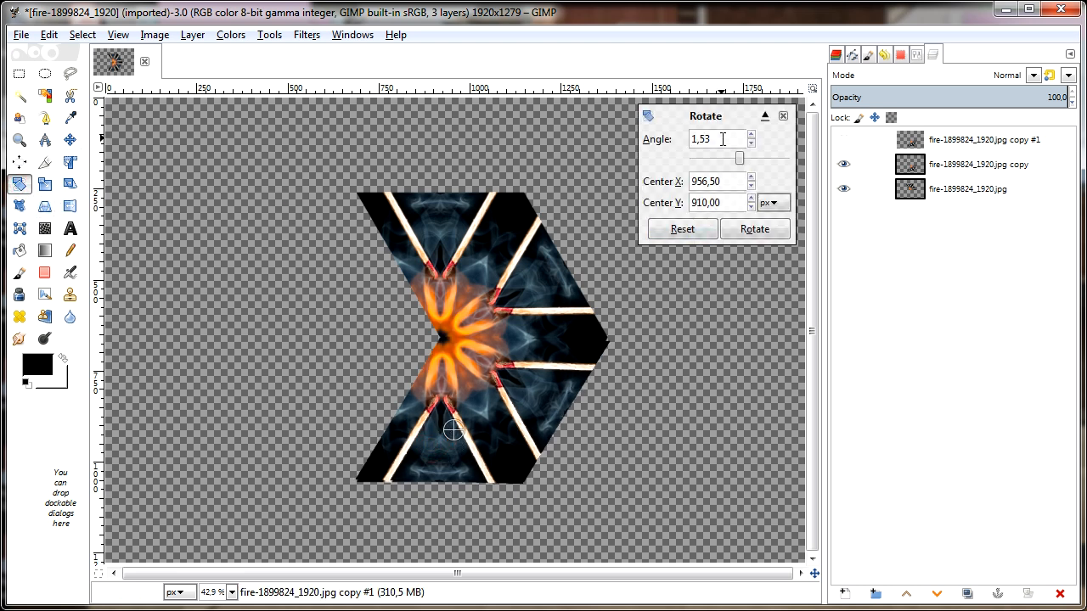
pyautogui.moveTo(722, 138); pyautogui.dragTo(652, 138)
pyautogui.write('120')
pyautogui.press('Tab')
pyautogui.click(754, 229)
# Step: Move the rotated shape into the open side so its edges and flame tip meet the other two pieces and complete the hexagon
pyautogui.click(69, 140)
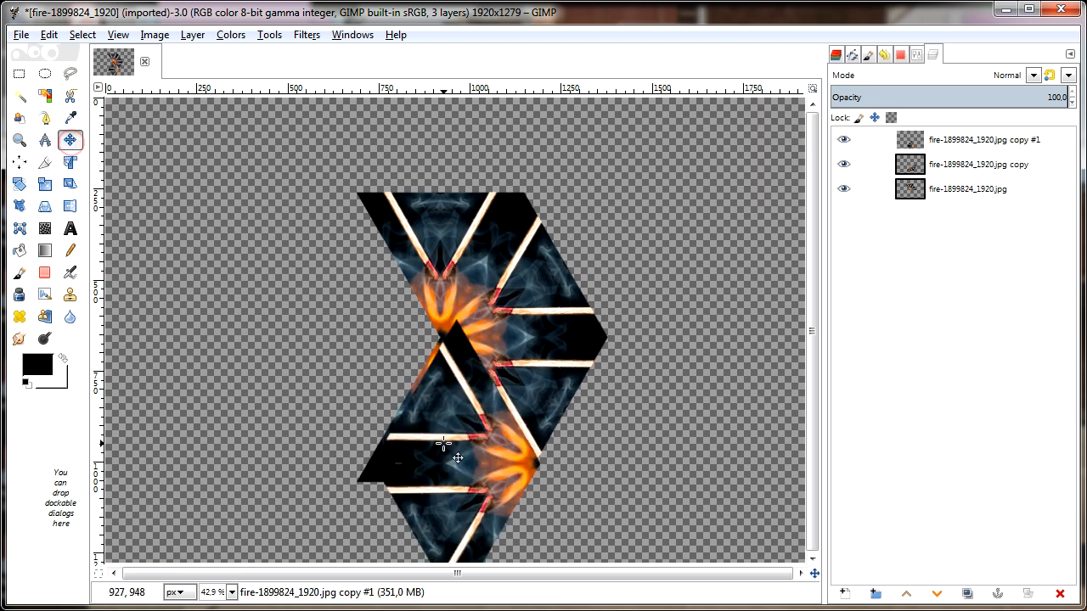
pyautogui.moveTo(473, 385); pyautogui.dragTo(364, 327)
pyautogui.press('Right')
pyautogui.press('Right')
pyautogui.press('Right')
pyautogui.press('Right')
pyautogui.press('Right')
pyautogui.press('Right')
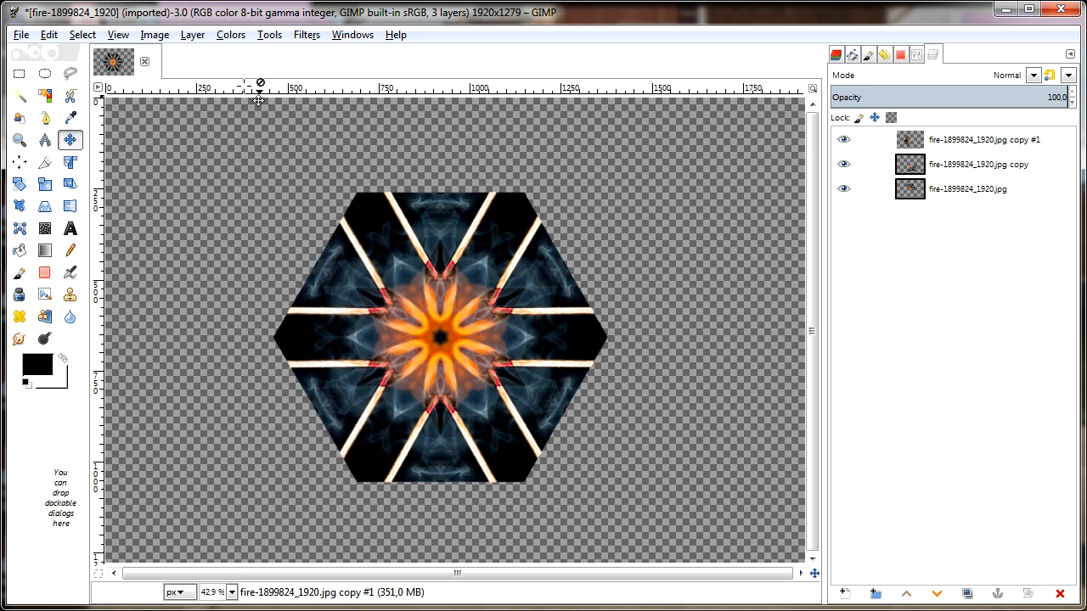
# Step: Merge the three hexagon pieces down into a single layer
pyautogui.click(192, 35)
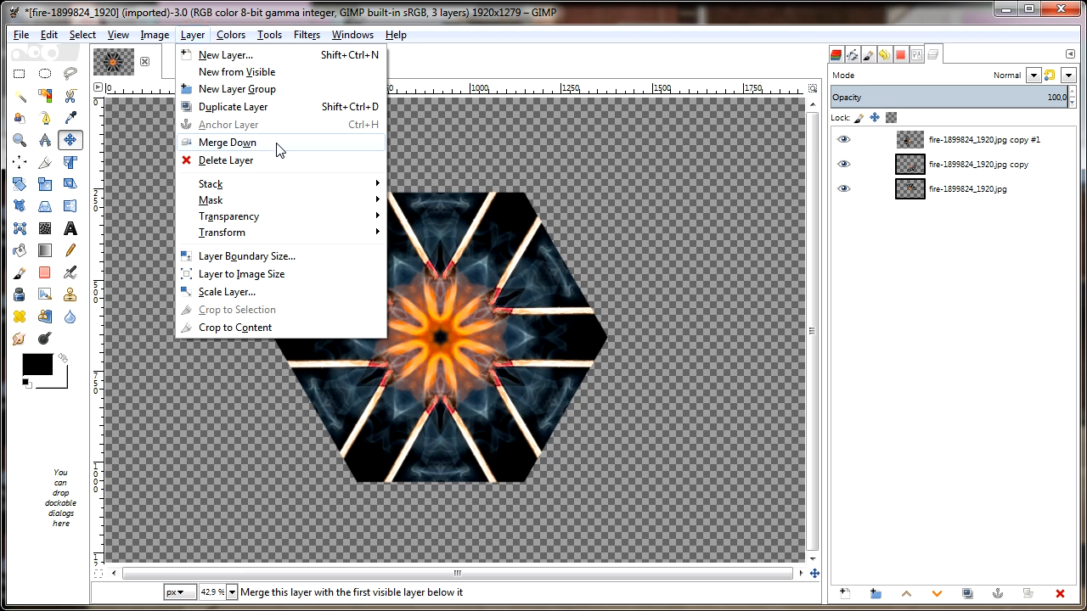
pyautogui.click(279, 150)
pyautogui.click(193, 35)
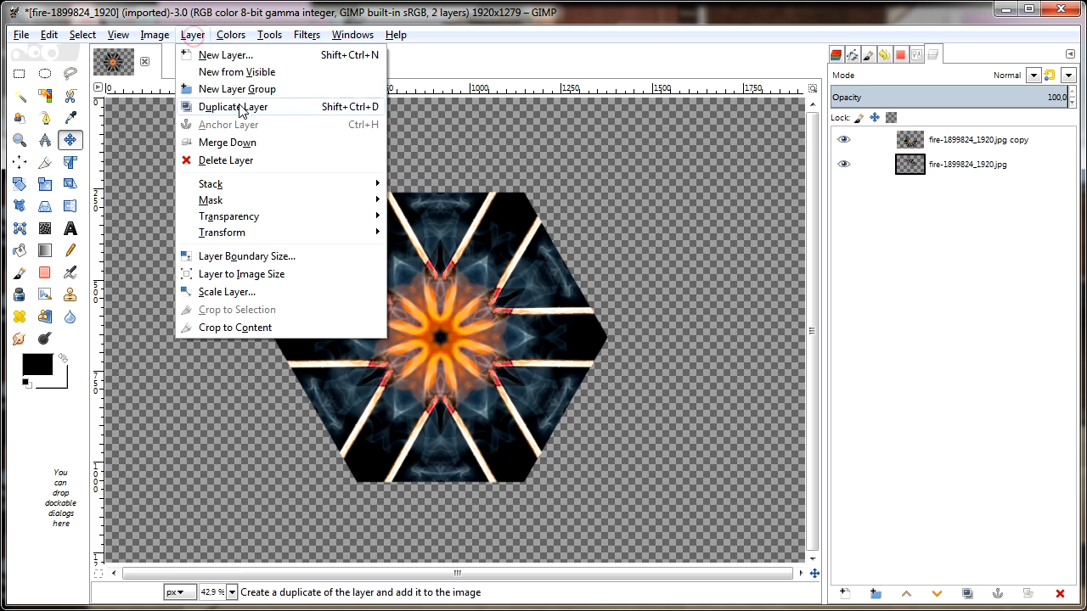
pyautogui.click(284, 152)
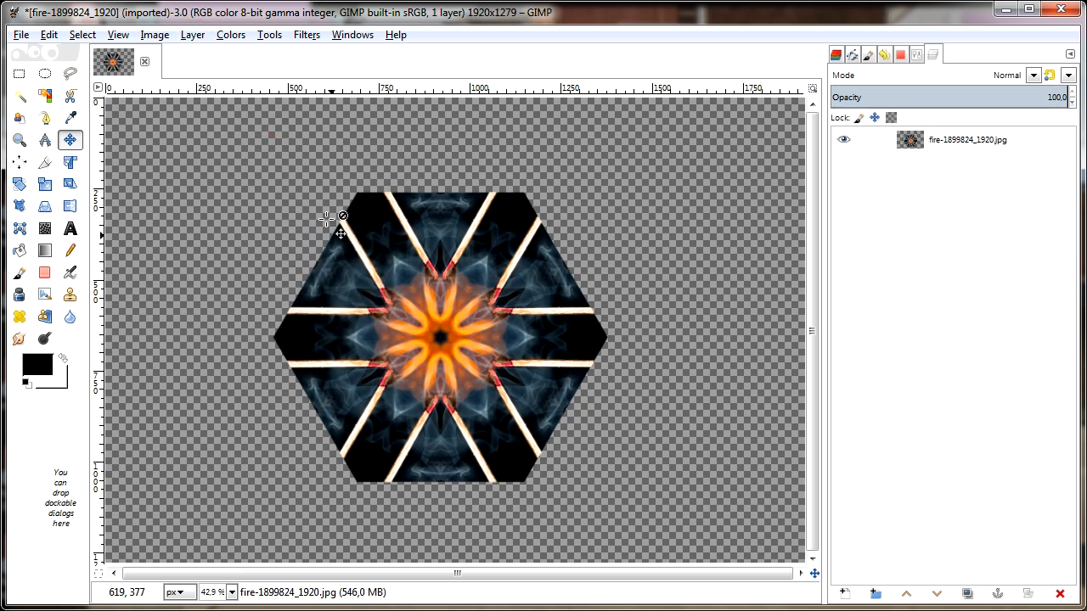
# Step: Center the hexagon on the canvas using the grid as a temporary guide, hiding the grid once it is placed
pyautogui.click(193, 35)
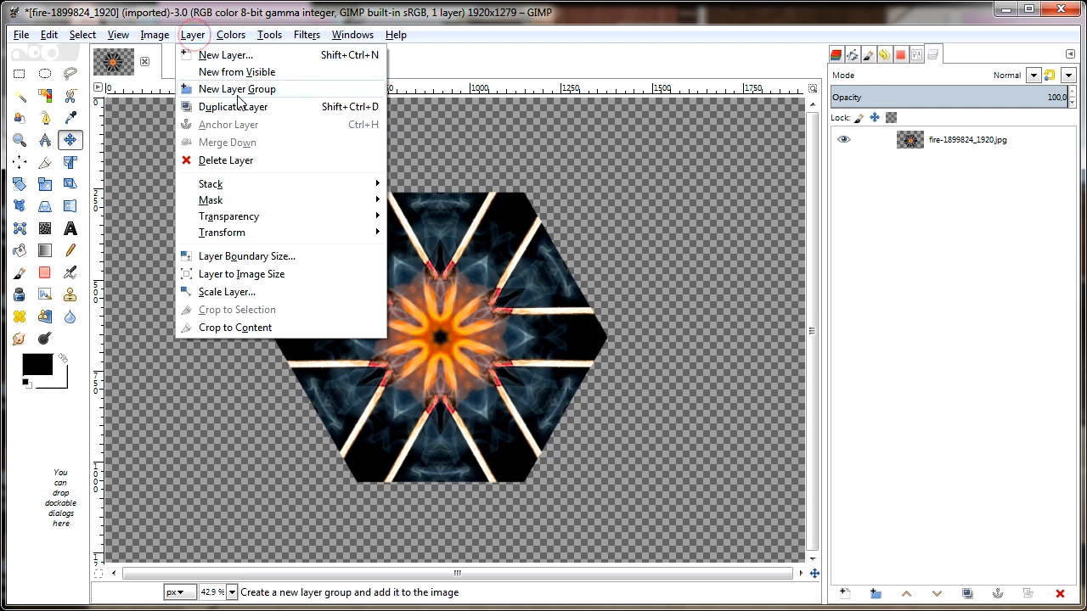
pyautogui.moveTo(126, 35)
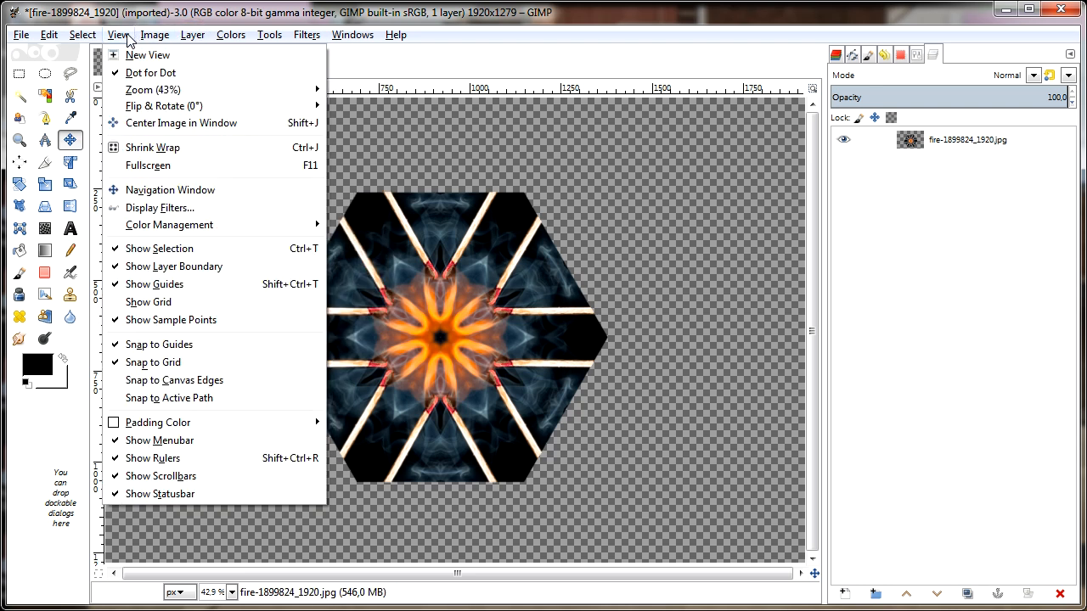
pyautogui.click(148, 302)
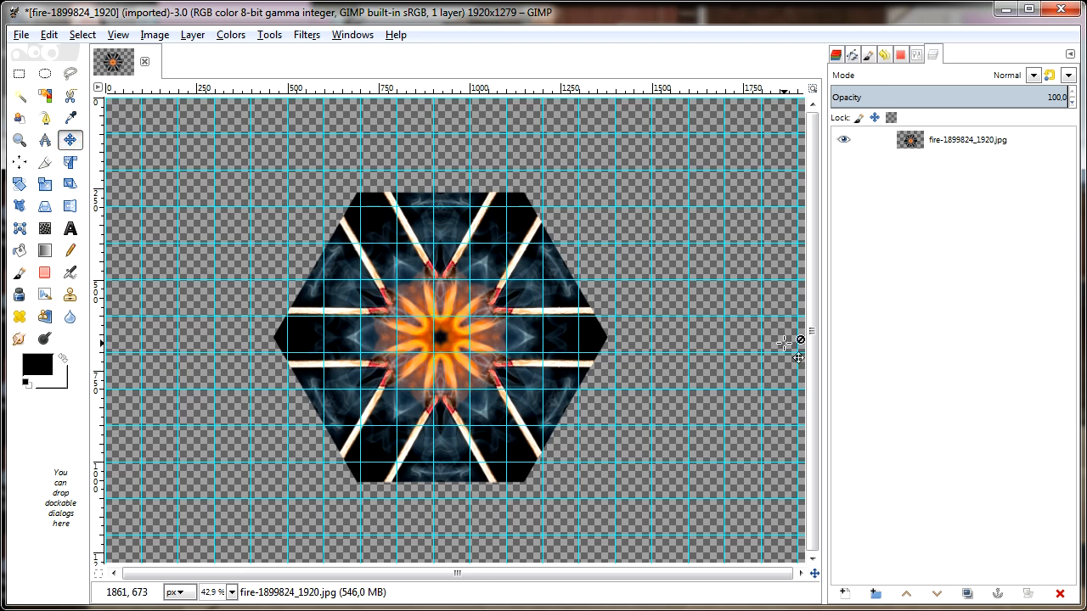
pyautogui.moveTo(490, 340)
pyautogui.mouseDown()
pyautogui.moveTo(506, 316)
pyautogui.moveTo(486, 319)
pyautogui.mouseUp()
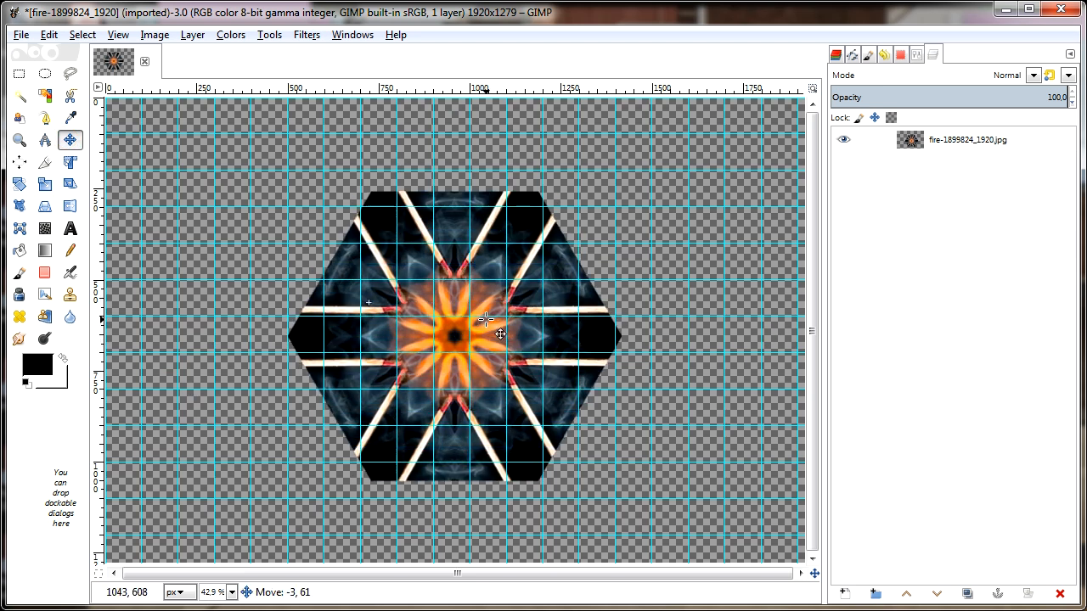
pyautogui.click(118, 35)
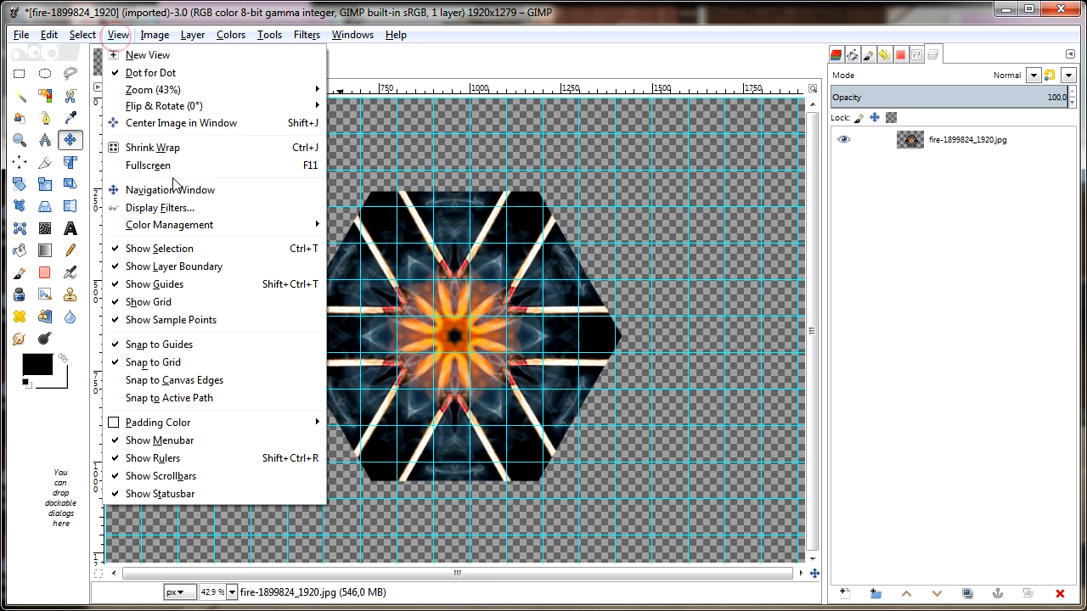
pyautogui.click(167, 299)
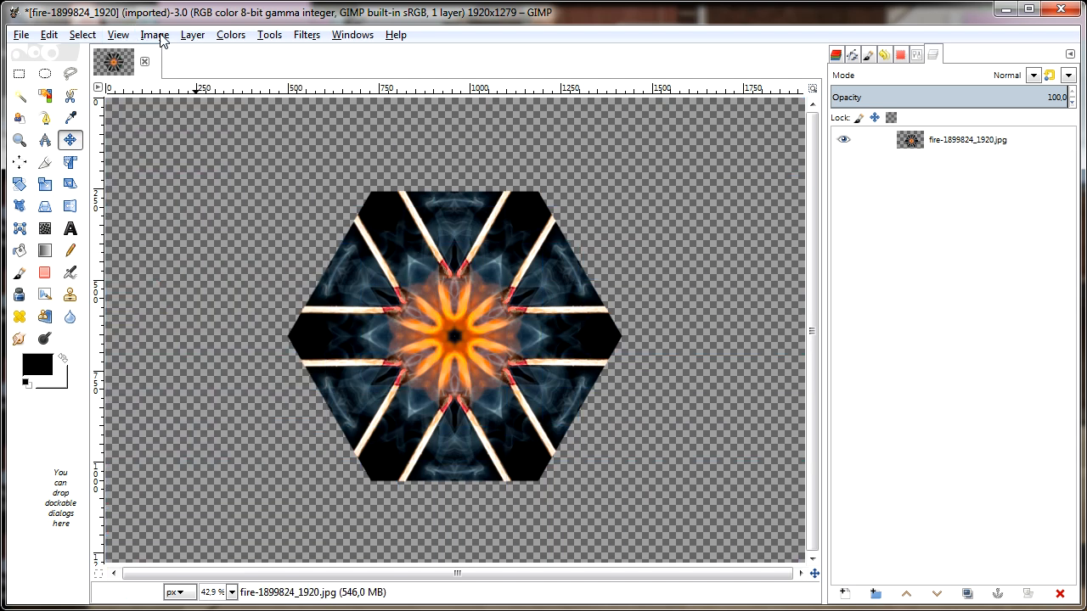
# Step: Duplicate the hexagon layer and place the copy directly above the central hexagon with their horizontal edges meeting
pyautogui.click(193, 35)
pyautogui.click(204, 106)
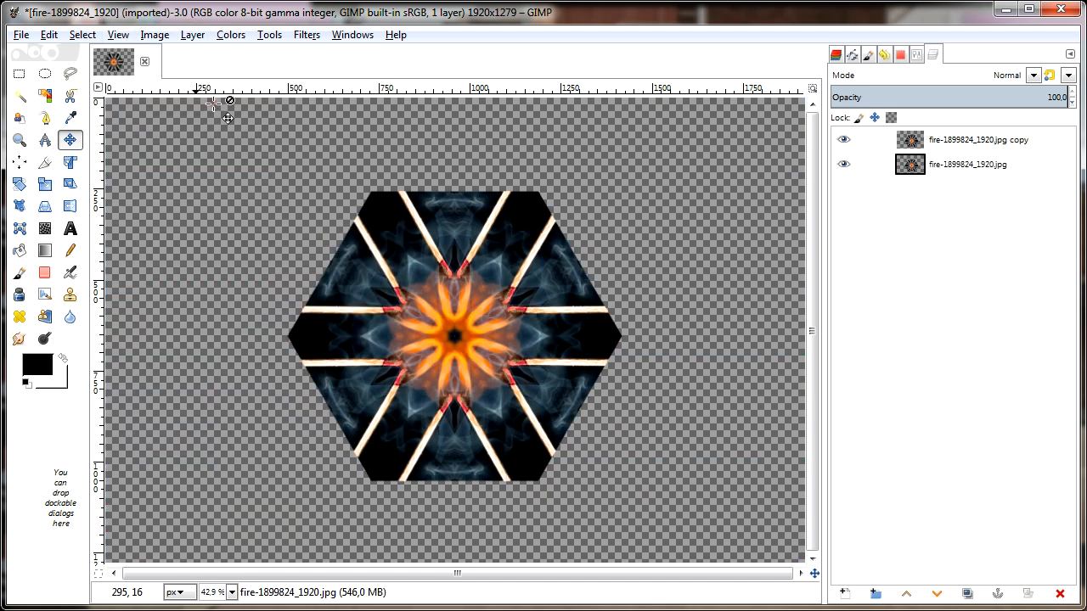
pyautogui.moveTo(492, 378); pyautogui.dragTo(499, 86)
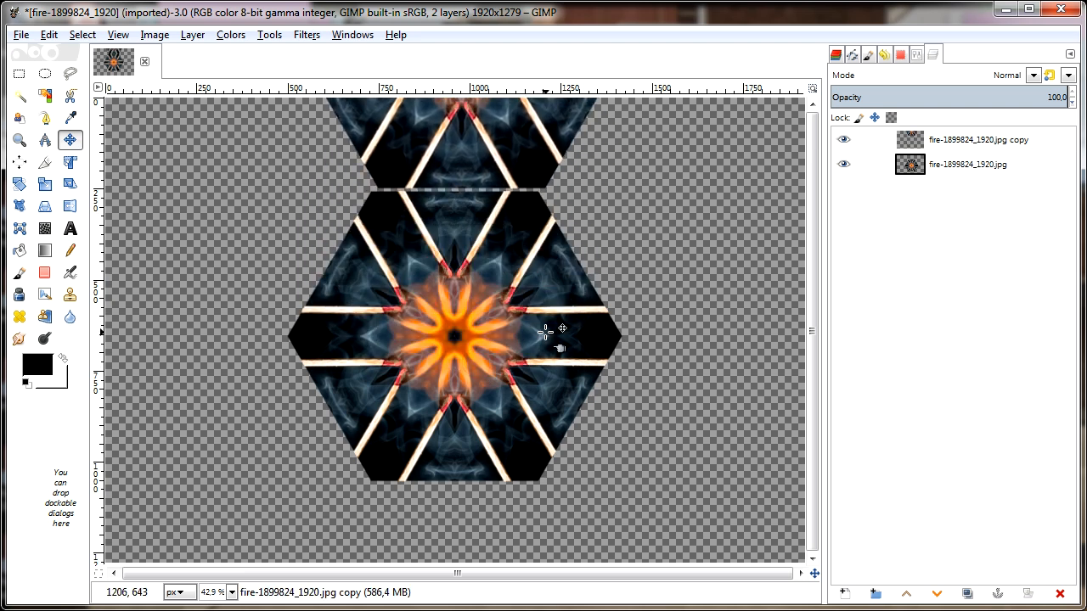
pyautogui.press('Left')
pyautogui.press('Left')
pyautogui.press('Left')
pyautogui.press('Left')
pyautogui.press('Left')
pyautogui.press('Left')
pyautogui.press('Left')
pyautogui.press('Left')
pyautogui.press('Left')
pyautogui.press('Left')
pyautogui.press('Left')
pyautogui.press('Left')
pyautogui.press('Left')
pyautogui.press('Left')
pyautogui.press('Left')
pyautogui.press('Left')
pyautogui.press('Left')
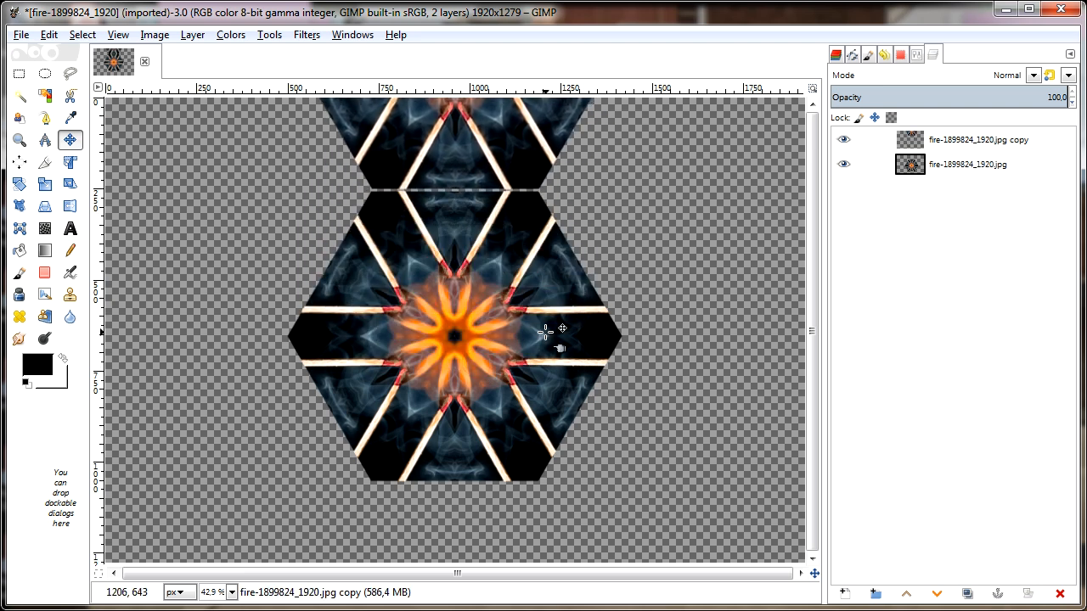
# Step: Duplicate the upper hexagon and fit the copy against the central hexagon's upper-right edge
pyautogui.click(192, 35)
pyautogui.click(231, 106)
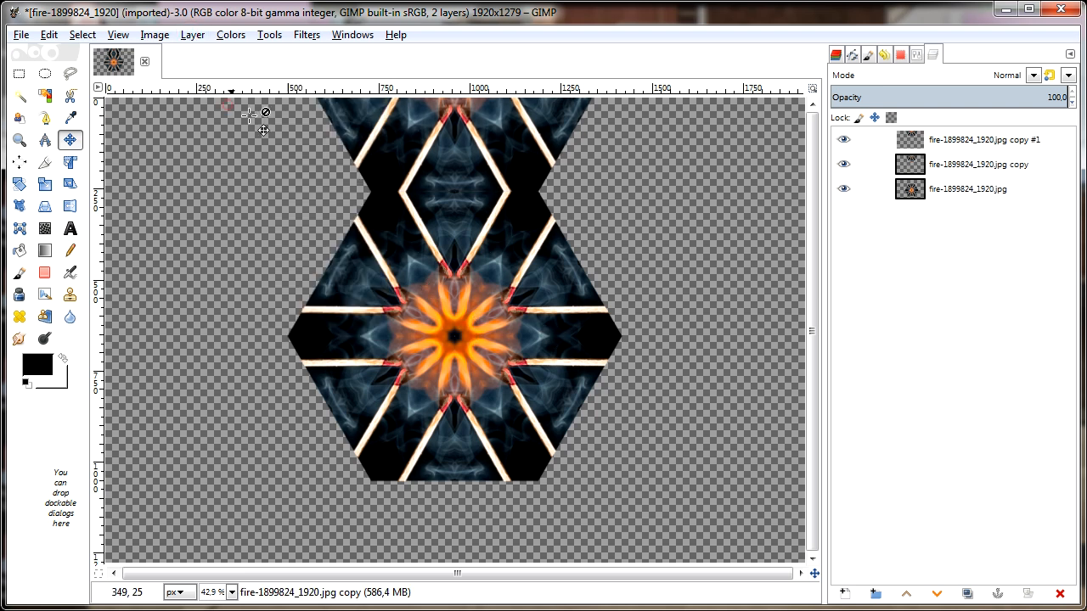
pyautogui.moveTo(457, 147); pyautogui.dragTo(712, 290)
pyautogui.press('Left')
pyautogui.press('Left')
pyautogui.press('Left')
pyautogui.press('Left')
pyautogui.press('Left')
pyautogui.press('Left')
pyautogui.press('Left')
pyautogui.press('Left')
pyautogui.press('Left')
pyautogui.press('Left')
pyautogui.press('Down')
pyautogui.press('Down')
pyautogui.press('Down')
pyautogui.press('Down')
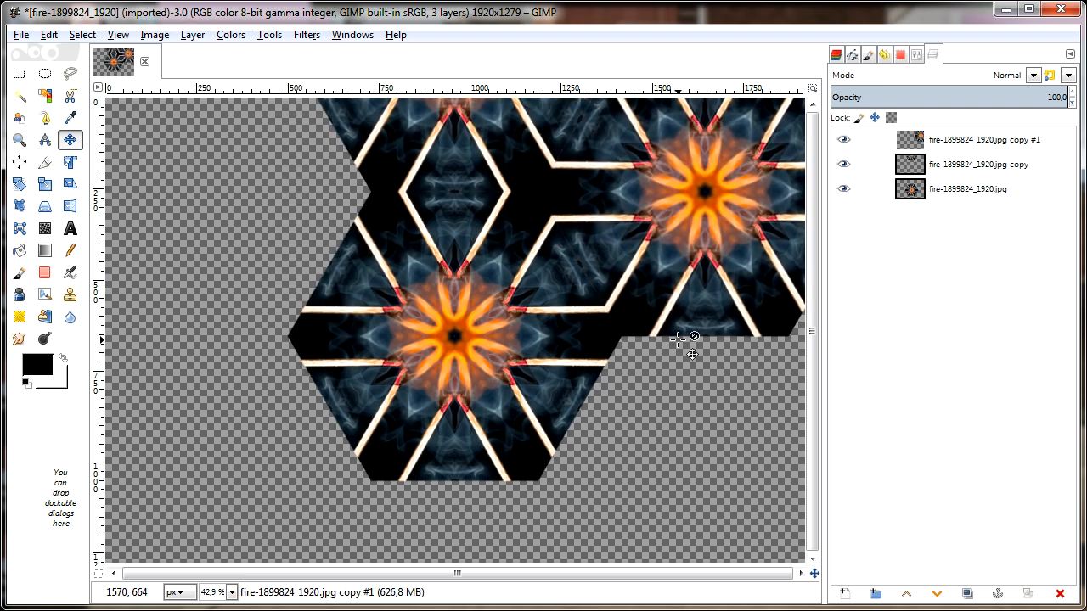
# Step: Duplicate the upper-right hexagon and fit the copy directly below it, against the central hexagon's lower-right edge
pyautogui.click(192, 35)
pyautogui.click(231, 106)
pyautogui.moveTo(789, 243); pyautogui.dragTo(793, 532)
pyautogui.press('Up')
pyautogui.press('Up')
pyautogui.press('Up')
pyautogui.press('Up')
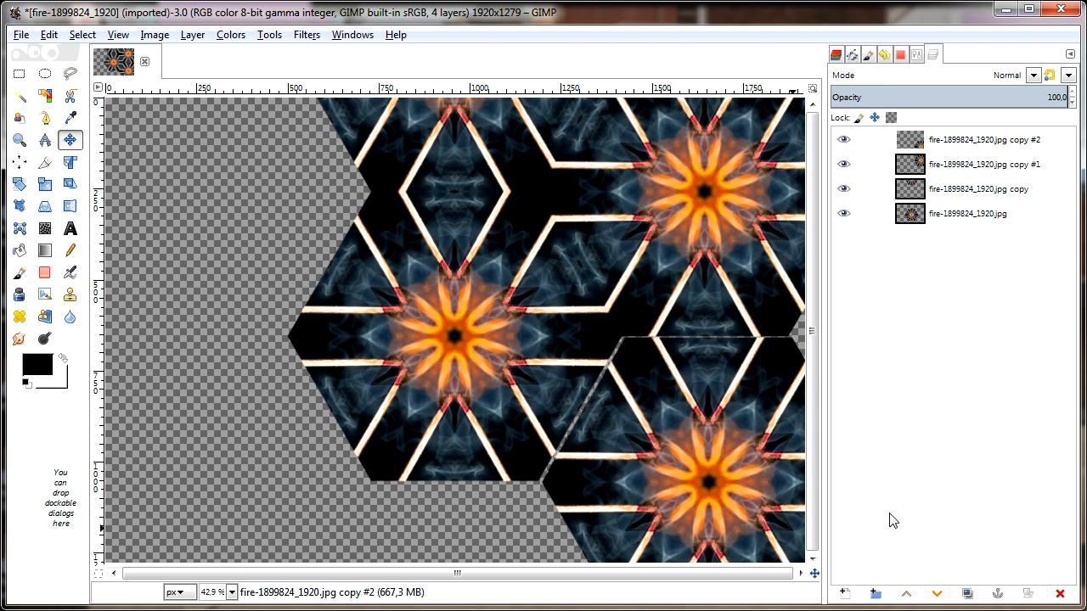
pyautogui.press('Left')
pyautogui.press('Left')
pyautogui.press('Left')
pyautogui.press('Left')
pyautogui.press('Left')
pyautogui.press('Left')
pyautogui.press('Left')
# Step: Duplicate the lower-right hexagon and fit the copy directly below the central hexagon
pyautogui.hotkey('shift', 'ctrl', 'd')
pyautogui.moveTo(710, 499); pyautogui.dragTo(504, 510)
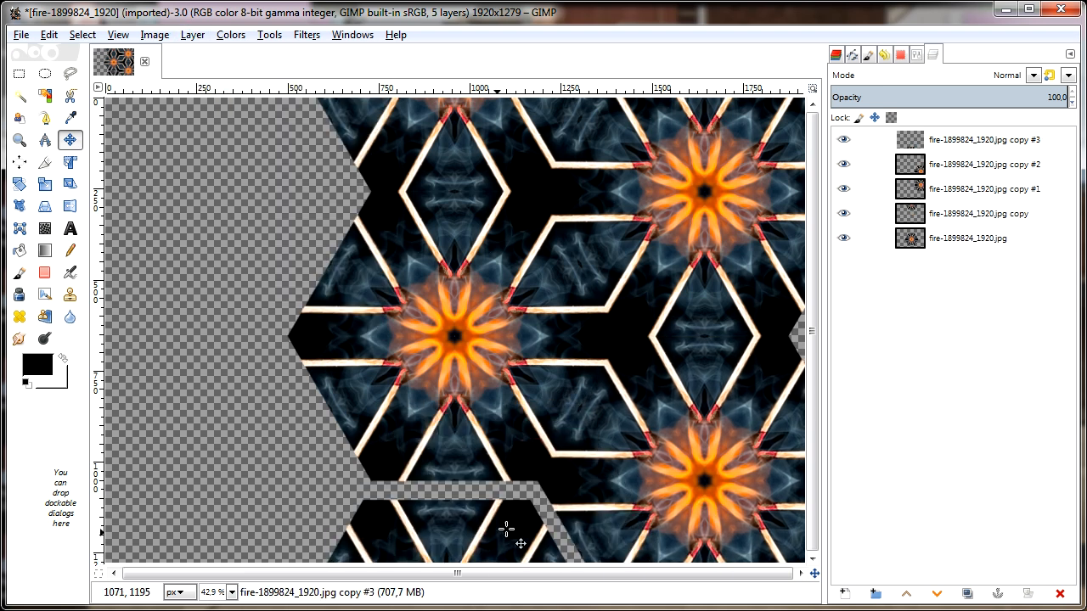
pyautogui.press('Left')
pyautogui.press('Left')
pyautogui.press('Left')
pyautogui.press('Left')
pyautogui.press('Up')
pyautogui.press('Up')
pyautogui.press('Up')
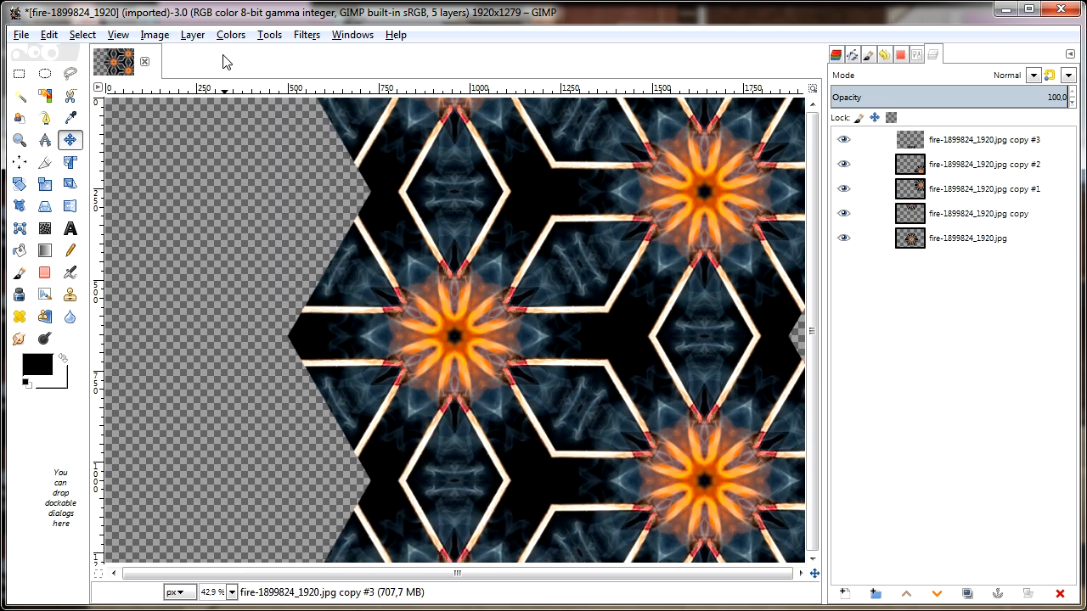
# Step: Fit another hexagon copy against the central hexagon's lower-left edge
pyautogui.moveTo(381, 510); pyautogui.dragTo(185, 382)
pyautogui.press('Right')
pyautogui.press('Right')
pyautogui.press('Right')
pyautogui.press('Right')
pyautogui.press('Right')
pyautogui.press('Right')
pyautogui.press('Right')
pyautogui.press('Right')
pyautogui.press('Right')
pyautogui.press('Right')
pyautogui.press('Right')
pyautogui.press('Right')
pyautogui.press('Down')
pyautogui.press('Down')
pyautogui.press('Down')
pyautogui.press('Down')
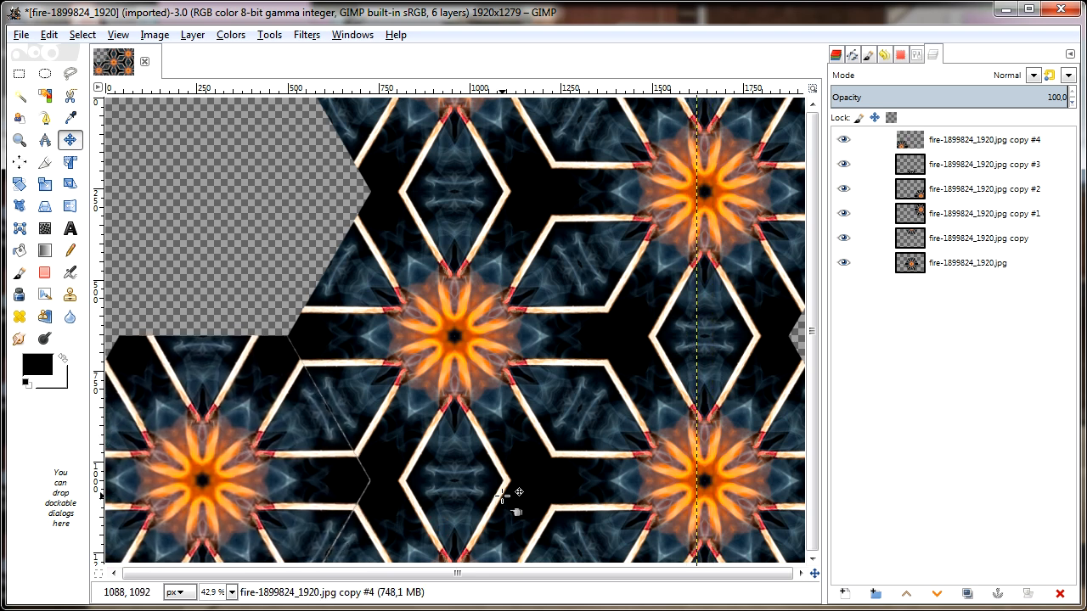
# Step: Duplicate the lower-left hexagon and fit the copy against the central hexagon's upper-left edge
pyautogui.hotkey('shift', 'ctrl', 'd')
pyautogui.moveTo(265, 284); pyautogui.dragTo(255, 115)
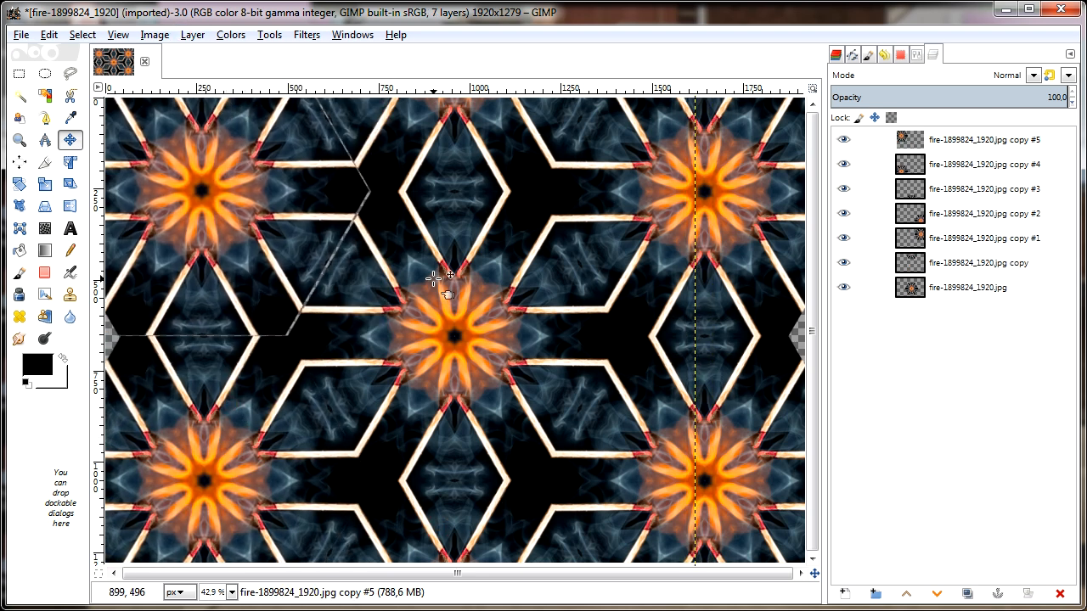
# Step: Duplicate the hexagon two more times and use the copies to fill the small transparent gaps at the canvas's right and left edges
pyautogui.click(193, 35)
pyautogui.click(227, 108)
pyautogui.moveTo(330, 193); pyautogui.dragTo(1053, 344)
pyautogui.click(193, 35)
pyautogui.click(227, 109)
pyautogui.moveTo(764, 364); pyautogui.dragTo(838, 360)
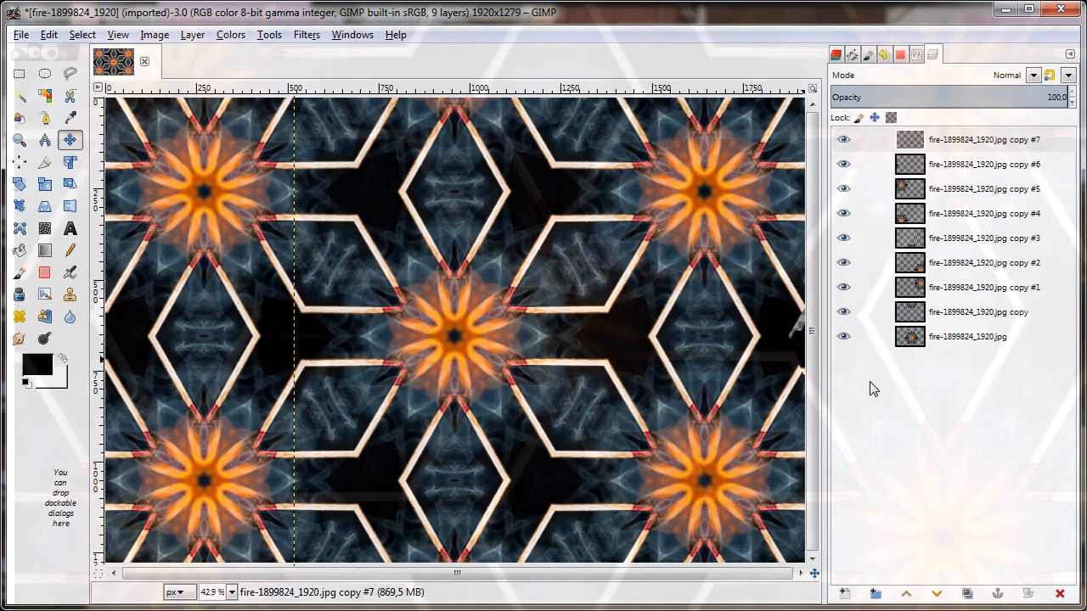